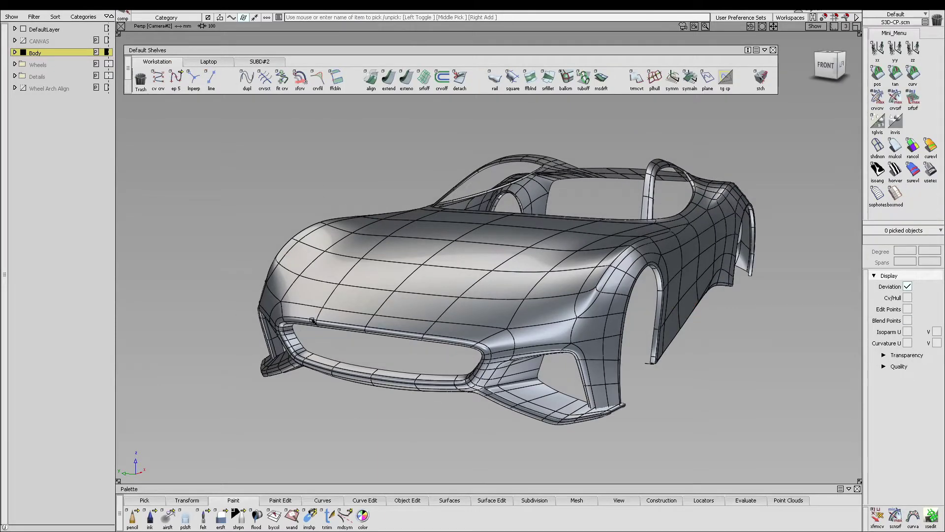
Delete the half of the subdivision body on one side of the centreline, using the front orthographic view.
alt+shift+click(475, 287)
mouse_move(364, 338)
alt+shift+mouse_down()
mouse_move(498, 345)
mouse_move(358, 346)
alt+shift+mouse_up()
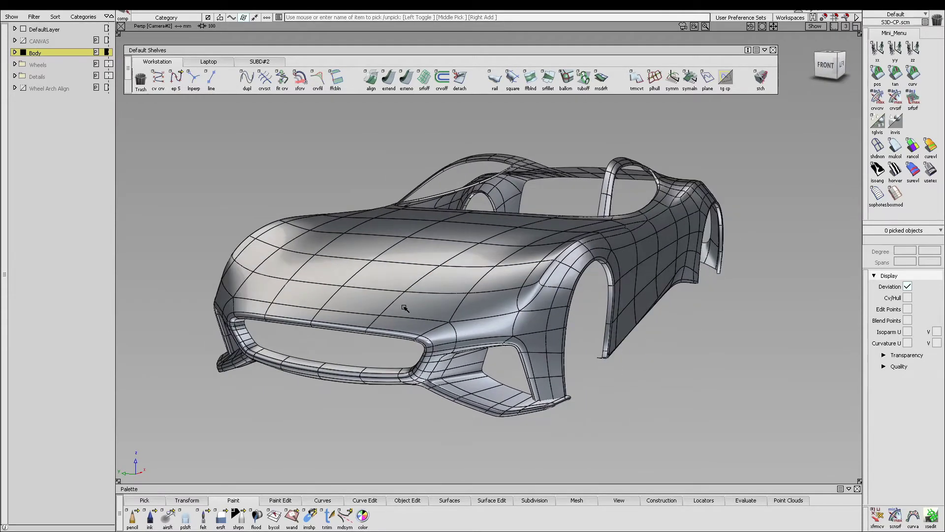
alt+shift+drag(406, 309, 469, 310)
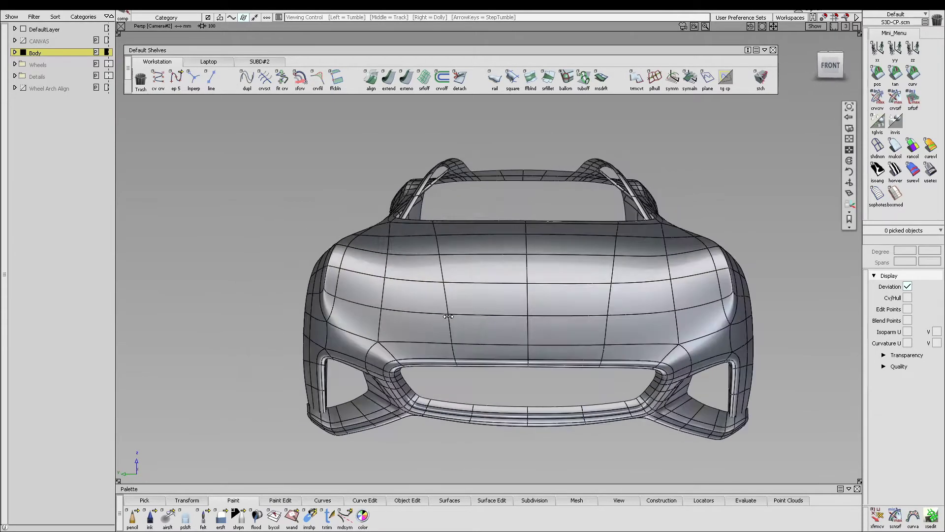
click(835, 66)
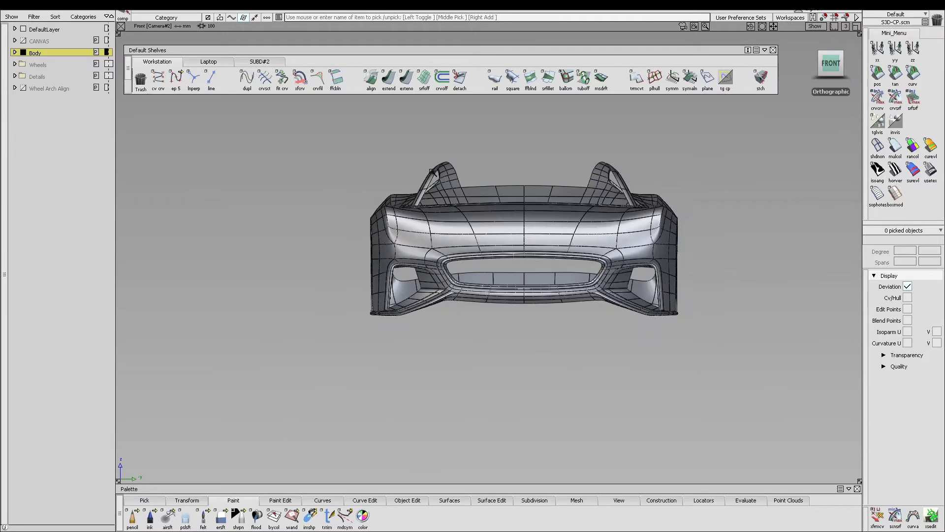
click(509, 259)
ctrl+shift+drag(496, 283, 498, 233)
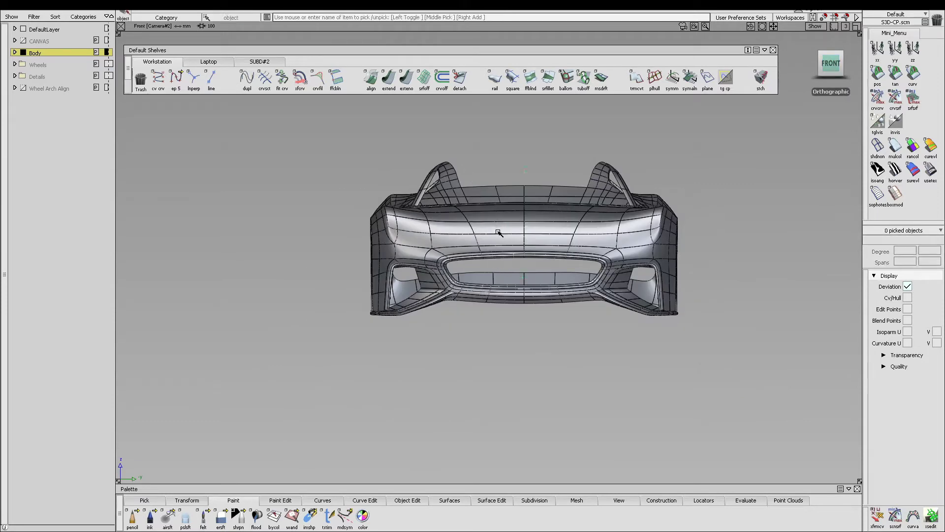
click(506, 249)
ctrl+shift+drag(519, 274, 453, 202)
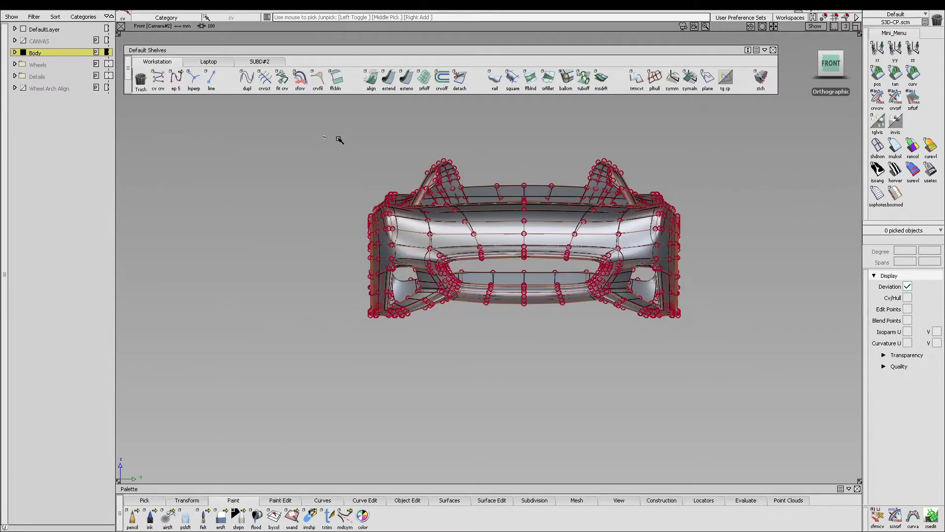
drag(346, 131, 515, 379)
key(Delete)
click(424, 291)
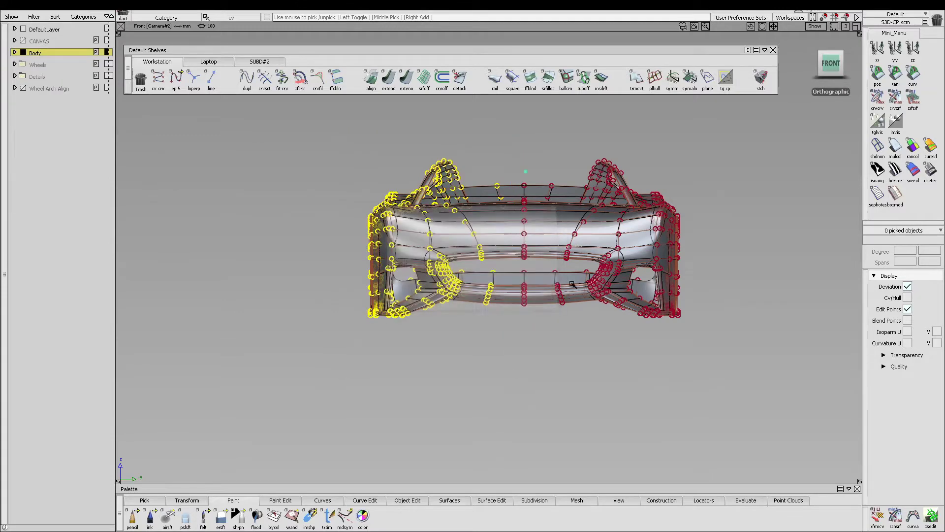
Pick the remaining half of the body and turn off its edit point display.
scroll(618, 244, up, 3)
click(618, 244)
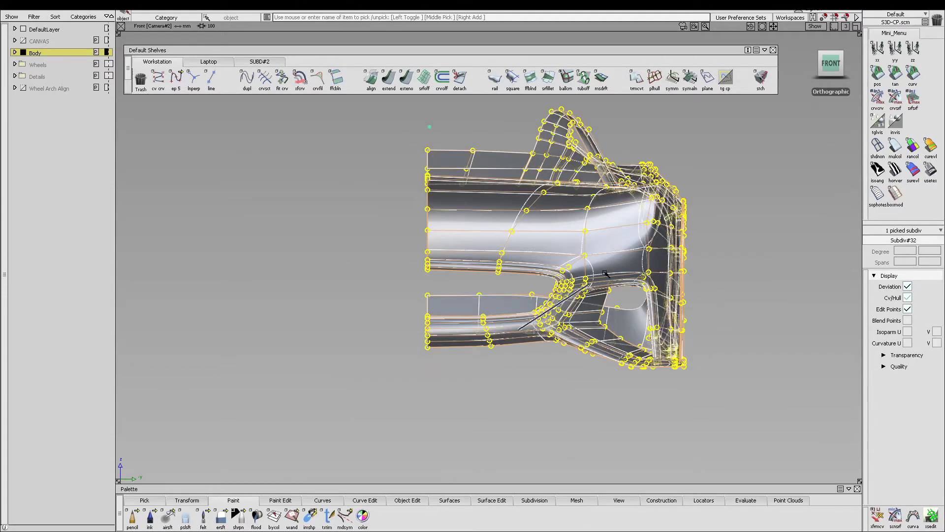
ctrl+shift+drag(606, 275, 522, 328)
Examine the remaining half body in close-up from the front and in three-quarter perspective.
alt+shift+right_drag(672, 281, 633, 275)
alt+shift+middle_drag(627, 226, 604, 231)
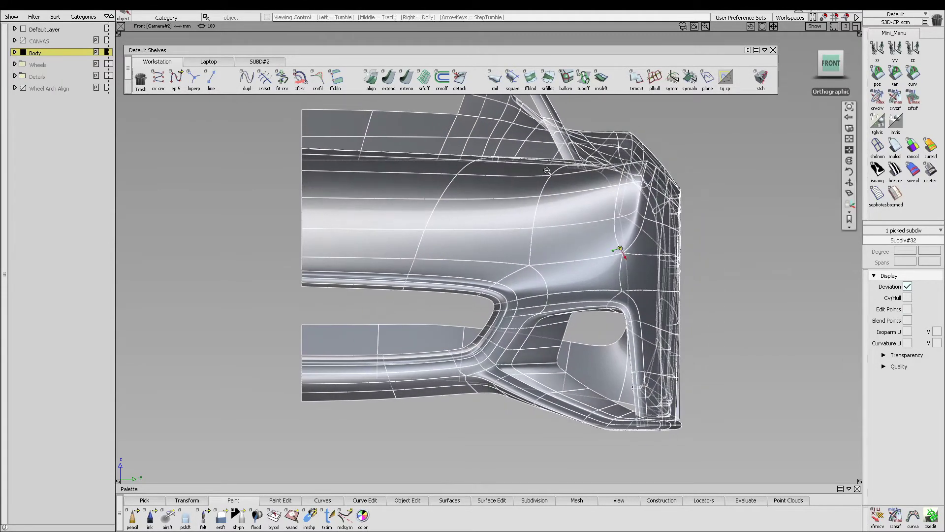
alt+shift+right_drag(427, 177, 481, 160)
alt+shift+drag(697, 260, 571, 286)
alt+shift+middle_drag(740, 301, 482, 340)
alt+shift+right_drag(482, 340, 553, 365)
alt+shift+drag(553, 365, 543, 384)
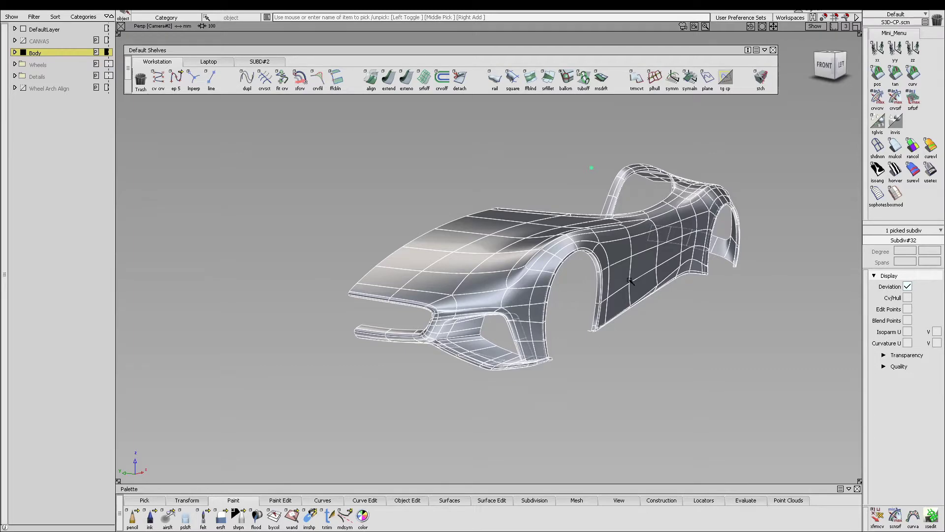
alt+shift+right_drag(592, 370, 686, 352)
alt+shift+middle_drag(686, 353, 674, 353)
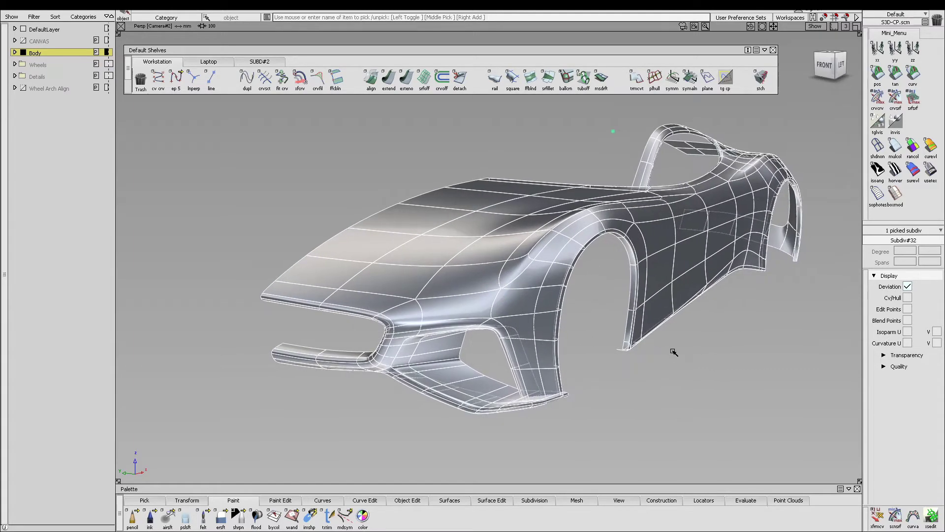
click(825, 66)
alt+shift+middle_drag(444, 271, 522, 256)
click(640, 350)
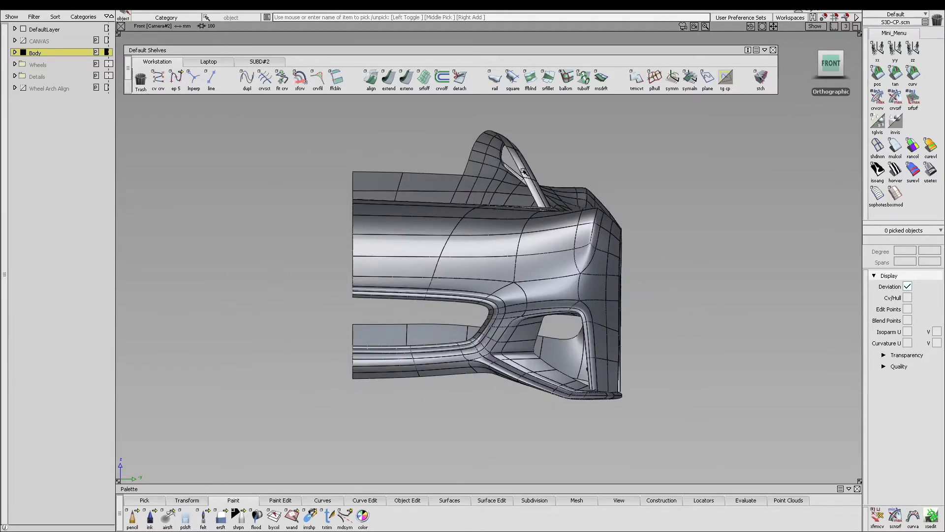
Start a Dynamic Section on the half body with Visual Clip enabled, clipping everything behind the upper front wheel arch.
alt+shift+drag(707, 327, 638, 360)
click(606, 288)
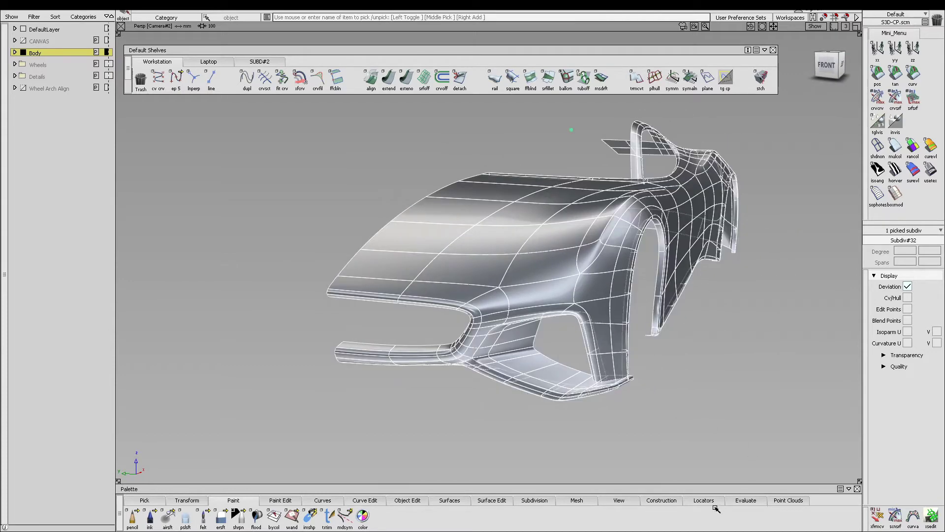
click(748, 499)
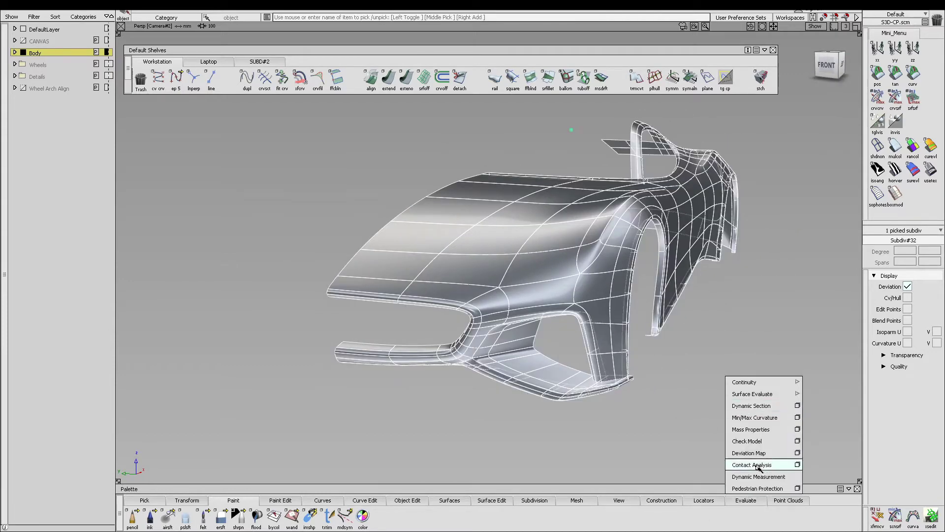
click(798, 405)
alt+shift+drag(666, 337, 620, 261)
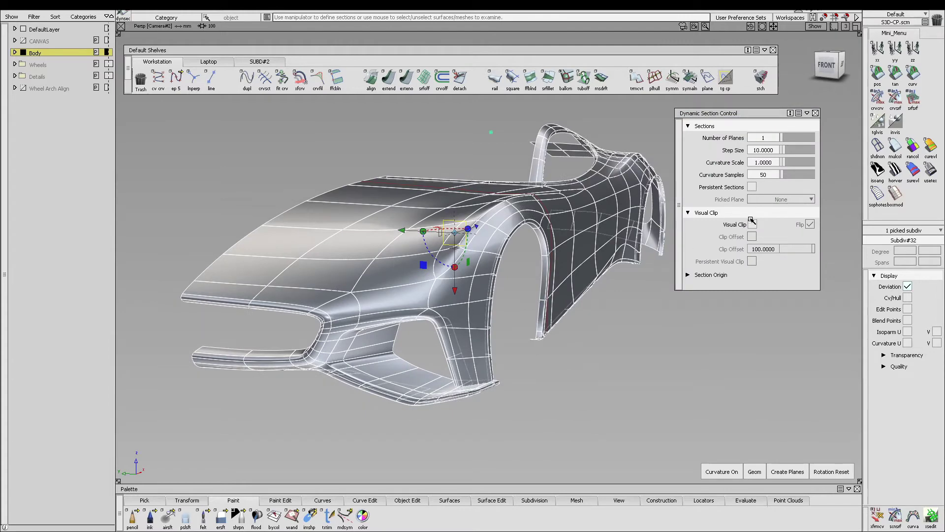
click(752, 222)
alt+shift+drag(469, 248, 466, 245)
mouse_move(560, 195)
mouse_down()
mouse_move(541, 202)
mouse_move(550, 195)
mouse_up()
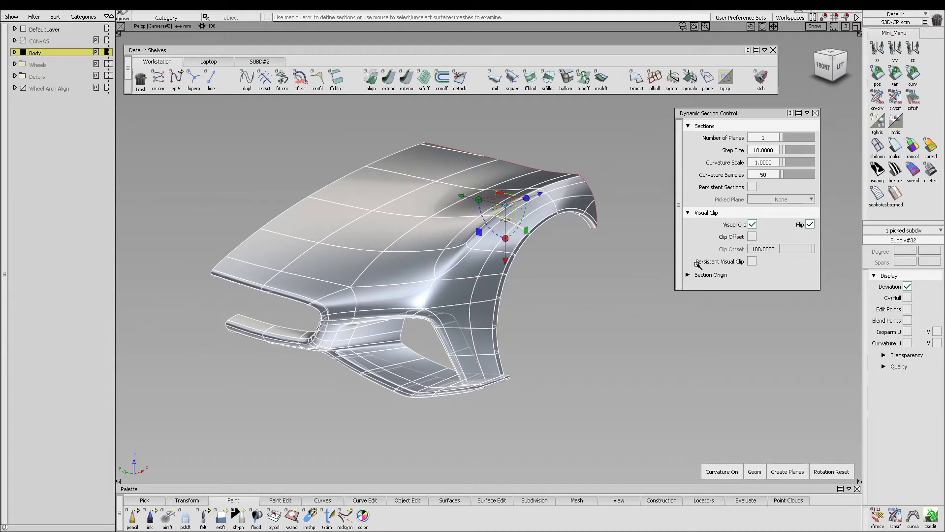
Make the visual clip persistent and unpick the body.
click(752, 262)
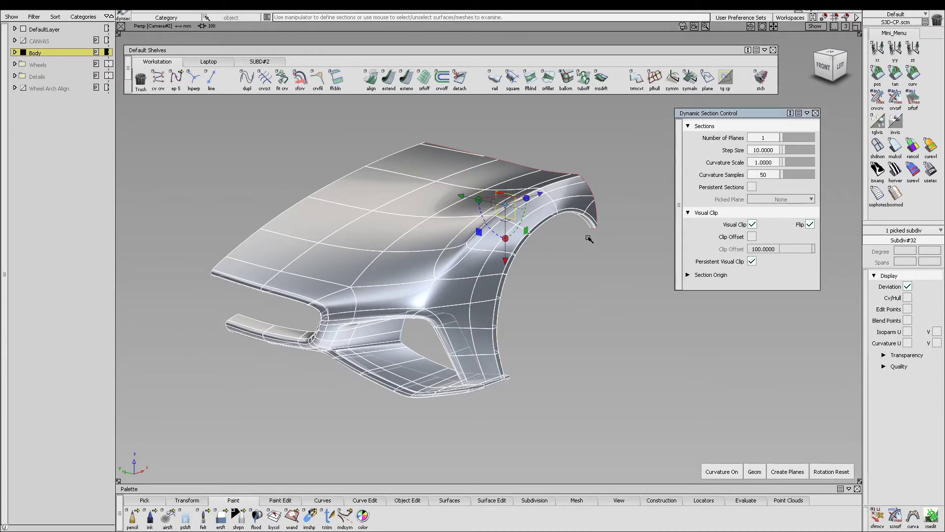
ctrl+shift+drag(590, 347, 596, 222)
mouse_move(397, 300)
alt+shift+mouse_down()
mouse_move(490, 296)
mouse_move(606, 261)
alt+shift+mouse_up()
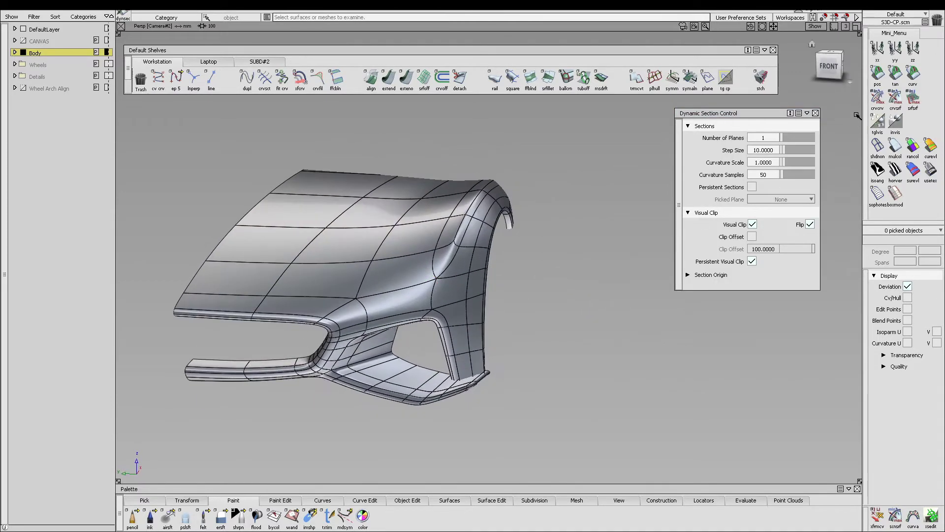
click(815, 112)
Draw a closed six-segment L-shaped outline with degree 2 edit point curves on the front corner, in the unshaded front view.
click(830, 65)
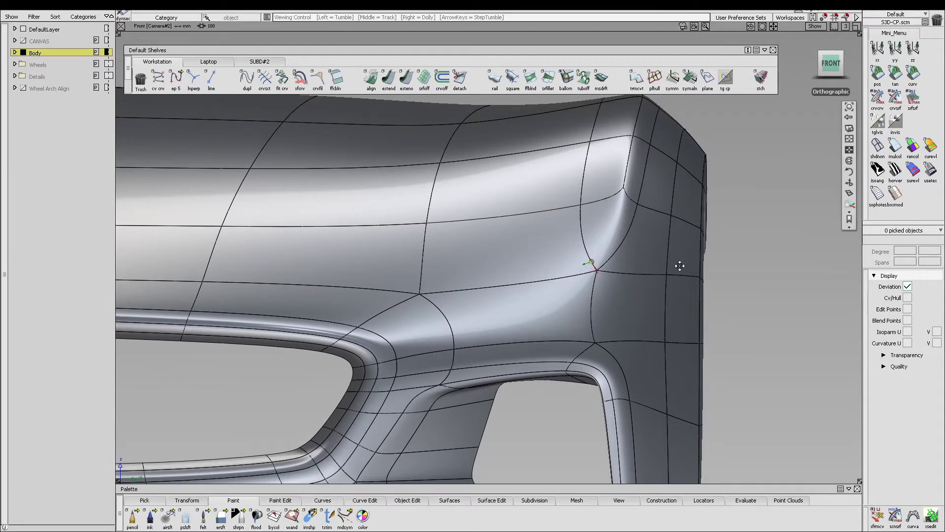
alt+shift+middle_drag(680, 266, 621, 279)
ctrl+shift+right_drag(482, 249, 604, 251)
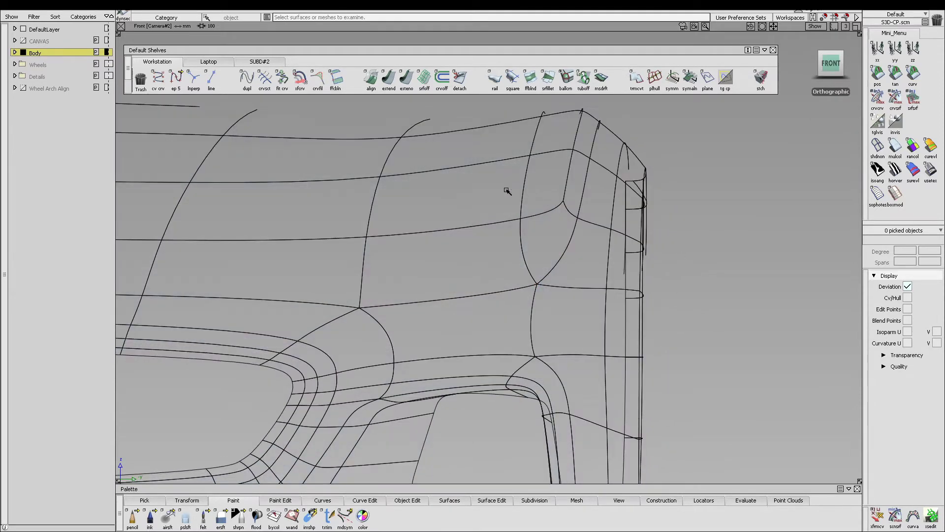
drag(176, 78, 178, 127)
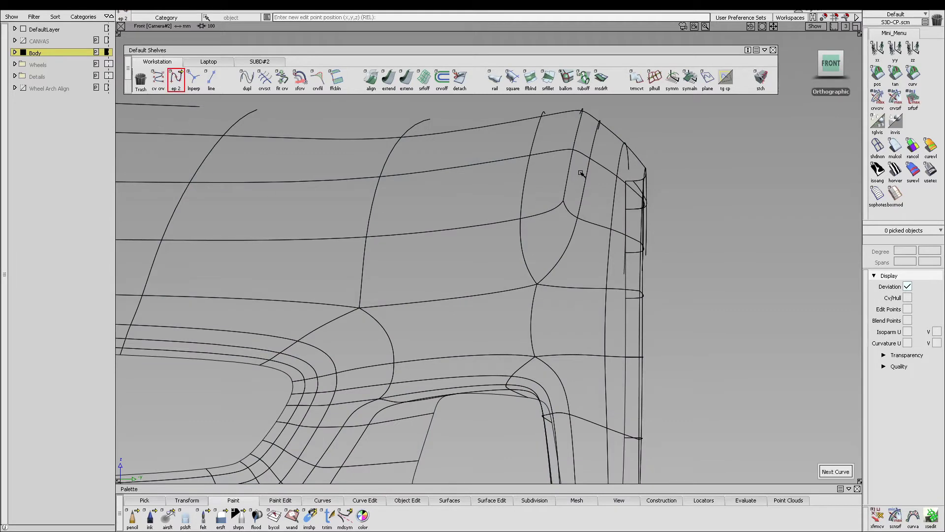
drag(579, 168, 595, 184)
key(space)
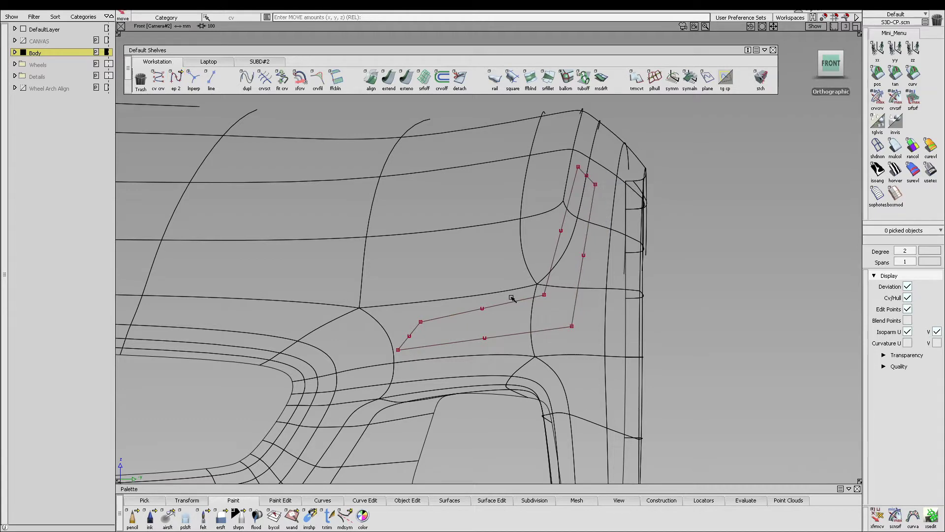
Move the outline's outer lower corner outward and adjust the outer upright curve to follow.
drag(550, 308, 585, 348)
mouse_move(585, 348)
ctrl+shift+middle_down()
mouse_move(583, 372)
mouse_move(596, 335)
ctrl+shift+middle_up()
drag(570, 237, 605, 262)
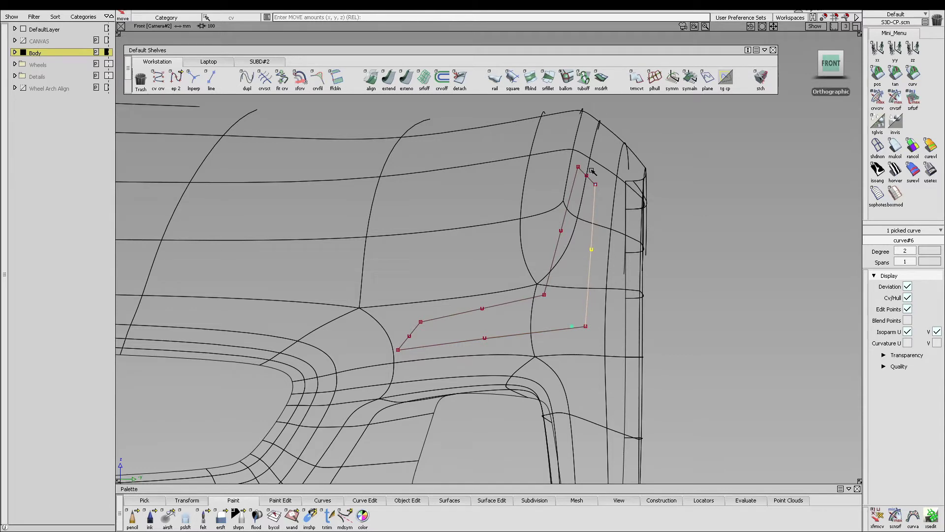
mouse_move(592, 171)
mouse_down()
mouse_move(612, 222)
mouse_move(614, 200)
mouse_move(584, 170)
mouse_up()
Move the outline's inner corner, where the upper and inner upright curves meet, slightly upward.
mouse_move(561, 209)
alt+shift+right_down()
mouse_move(590, 215)
mouse_move(610, 197)
alt+shift+right_up()
alt+shift+middle_drag(615, 165, 576, 239)
alt+shift+middle_drag(584, 360, 633, 257)
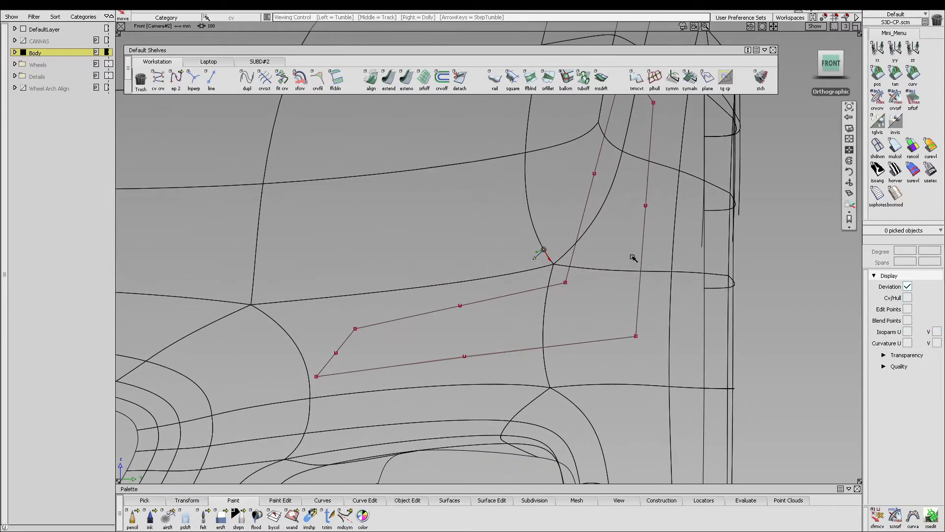
alt+shift+right_drag(632, 257, 625, 266)
mouse_move(485, 269)
ctrl+shift+mouse_down()
mouse_move(529, 280)
mouse_move(580, 323)
mouse_move(583, 302)
ctrl+shift+mouse_up()
alt+shift+right_drag(576, 310, 569, 317)
alt+shift+middle_drag(570, 315, 653, 296)
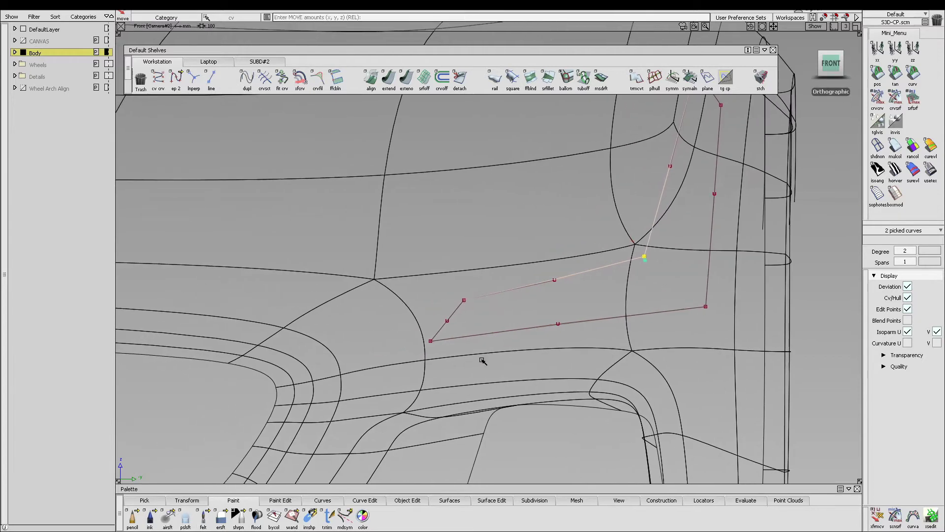
Move the lower corner at the outline's grille-side end inward along the lower edge to shorten it.
ctrl+shift+drag(471, 345, 470, 275)
ctrl+shift+drag(415, 282, 481, 287)
mouse_move(402, 339)
ctrl+shift+mouse_down()
mouse_move(435, 336)
mouse_move(449, 364)
ctrl+shift+mouse_up()
ctrl+shift+middle_drag(451, 380, 452, 368)
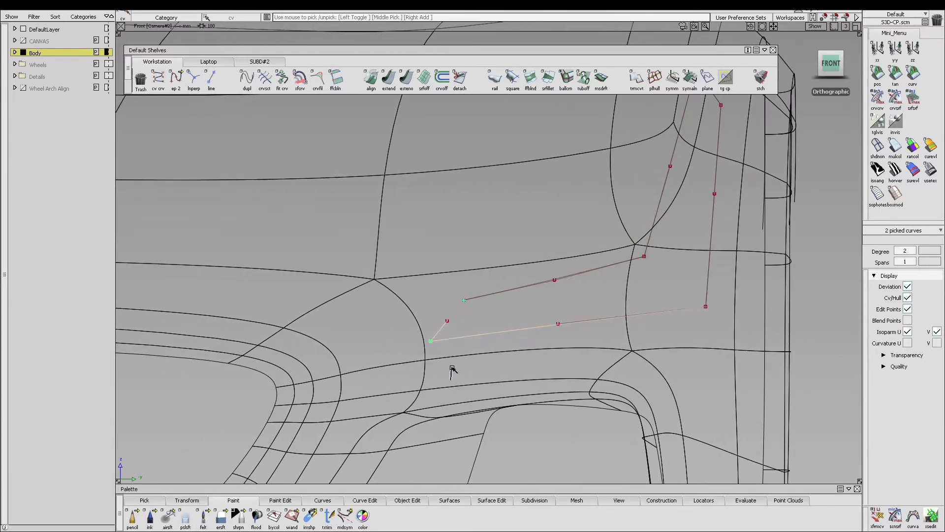
key(m)
drag(466, 344, 471, 342)
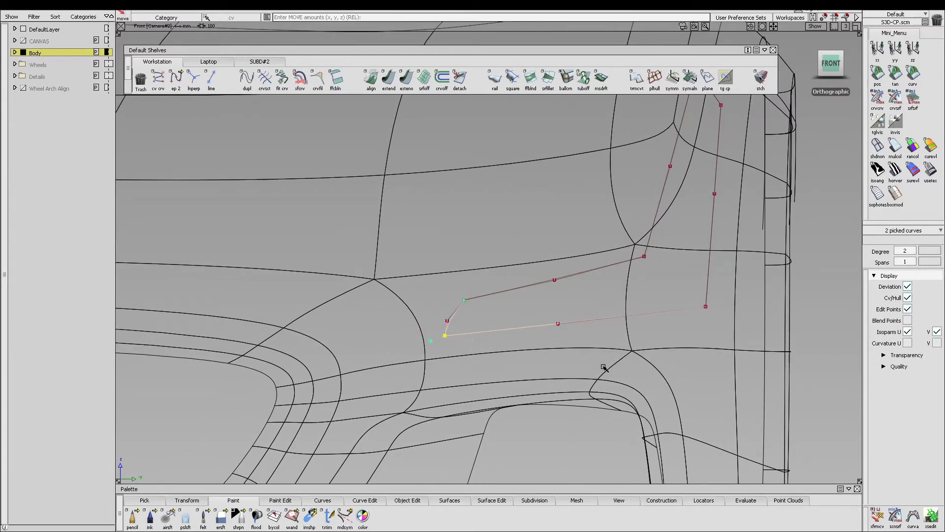
Lower the middle CV of the outline's bottom curve by about 2.75 mm in Z.
ctrl+shift+drag(603, 368, 624, 314)
click(581, 339)
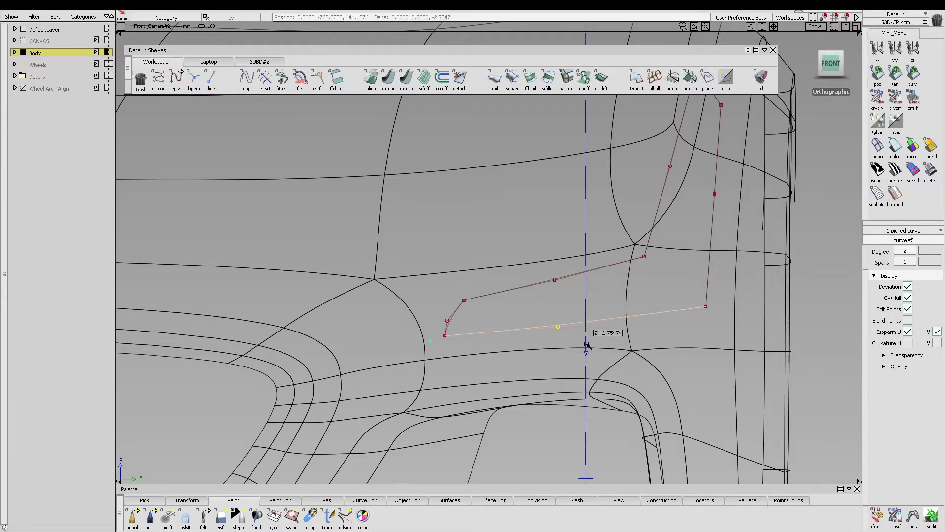
ctrl+shift+drag(643, 392, 646, 334)
Fillet the outline's inner corner with a G2 Curvature curve fillet at a center radius of 30.
alt+shift+middle_drag(644, 228, 582, 251)
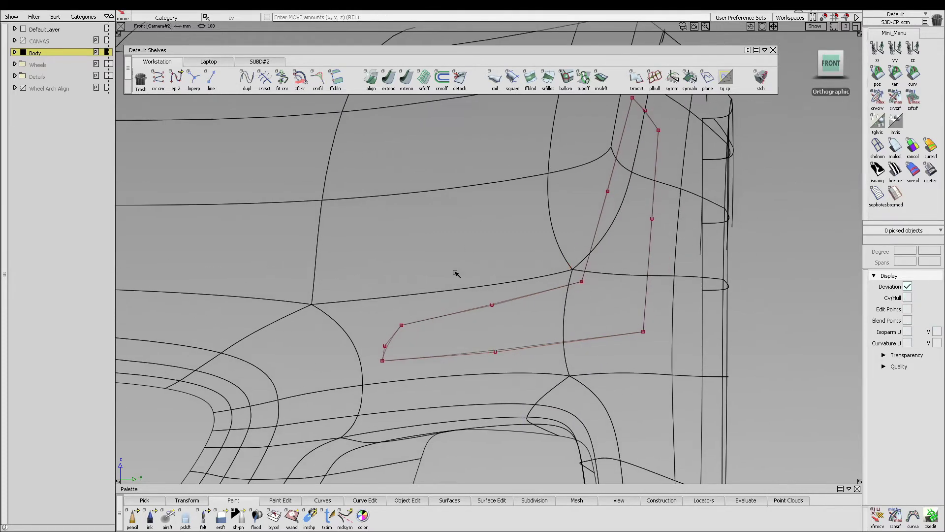
alt+shift+middle_drag(456, 273, 467, 259)
click(319, 82)
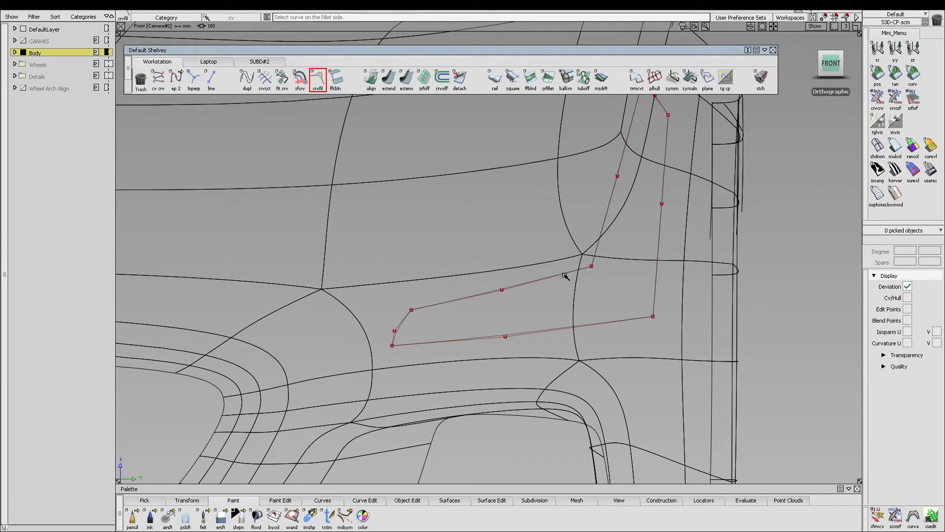
click(564, 273)
click(601, 245)
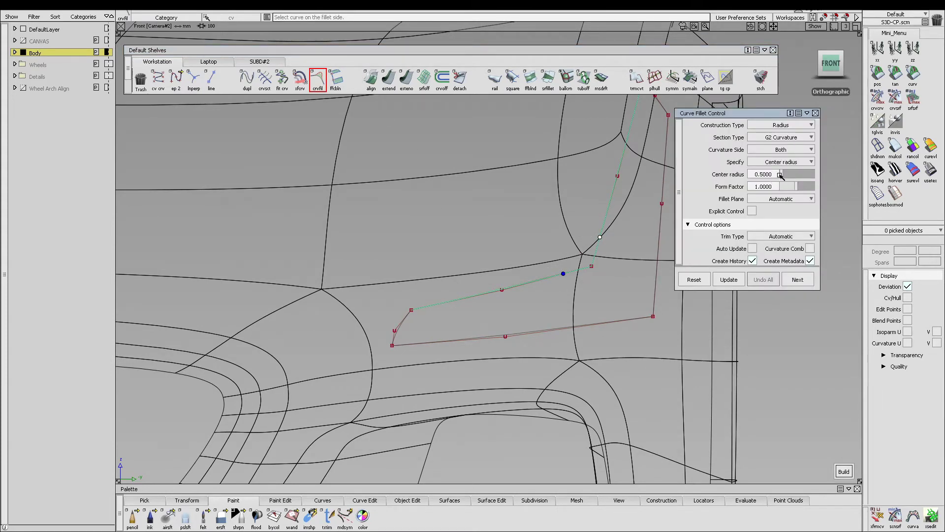
click(777, 174)
text(30)
key(Return)
key(space)
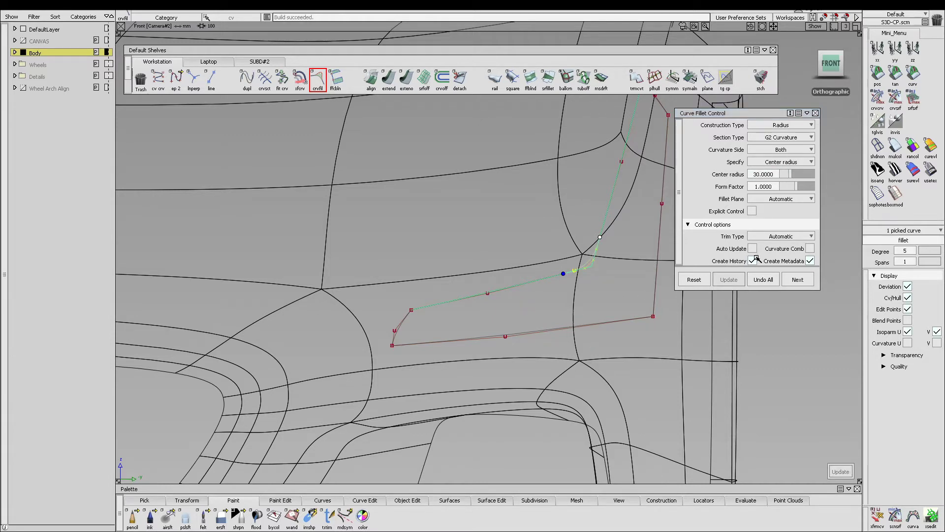
click(797, 279)
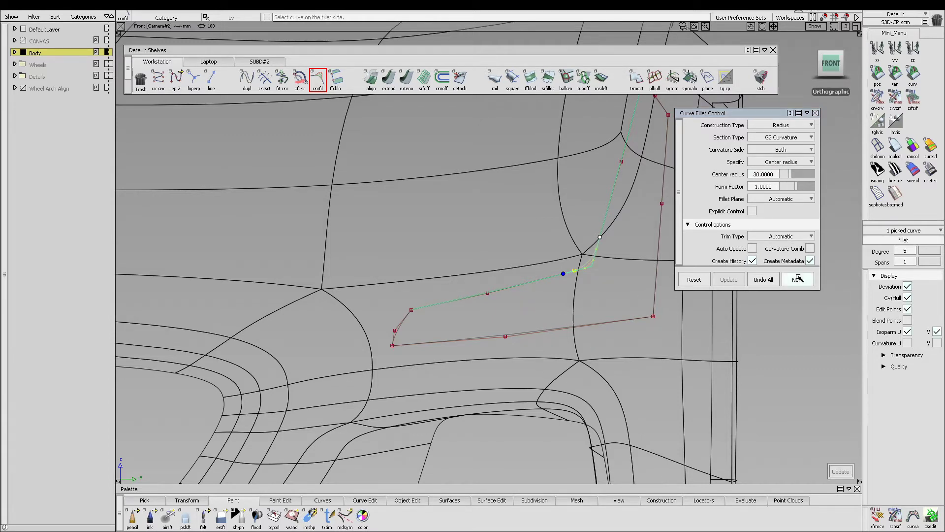
Fillet the upper corner at the outline's grille-side end with the same center radius of 30.
click(400, 325)
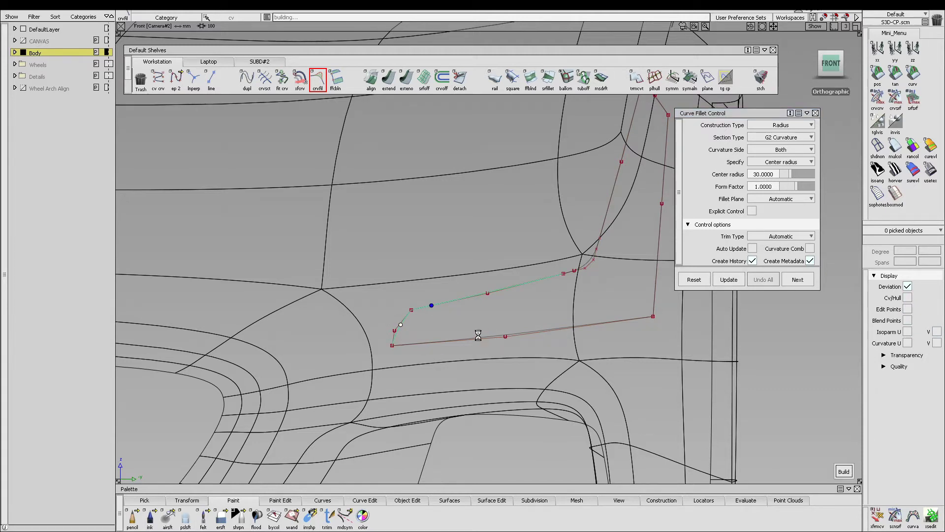
key(space)
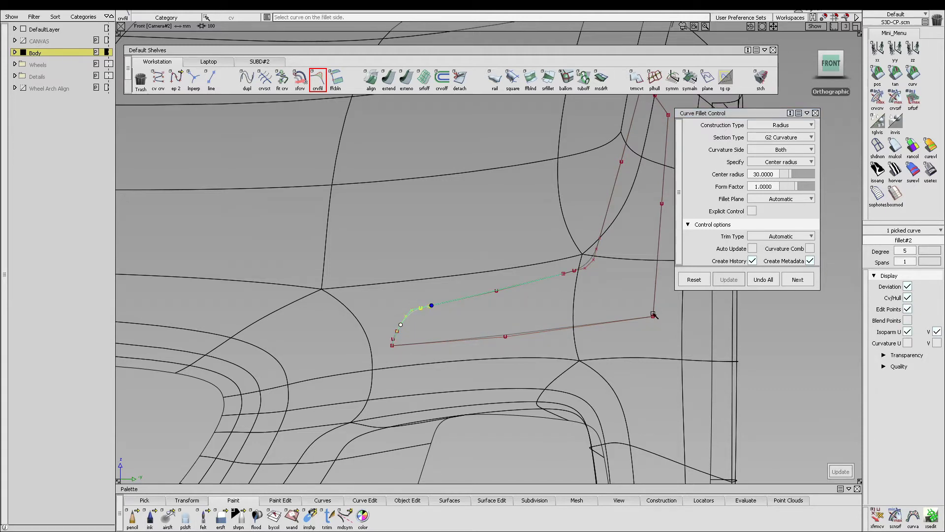
alt+shift+right_drag(572, 245, 335, 326)
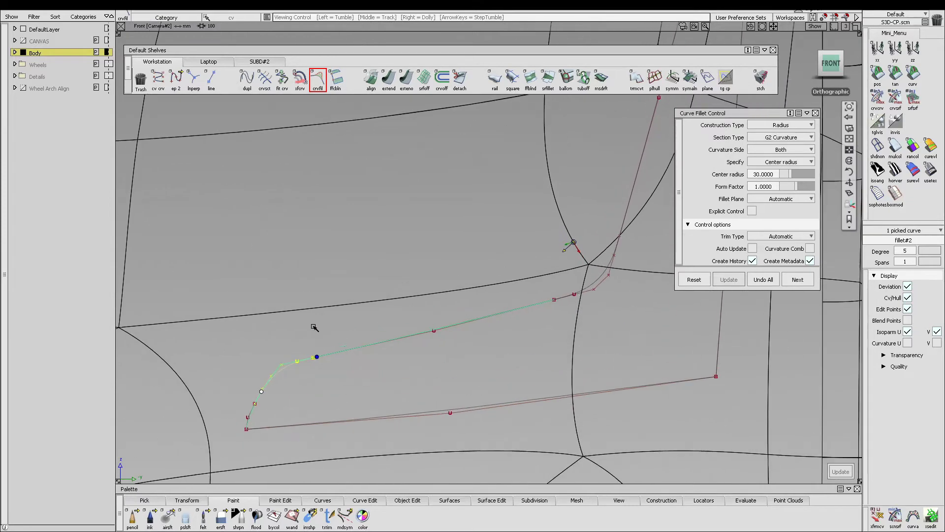
Set the center radius of the fillet at the upper corner of the outline's grille-side end to 20.
alt+shift+middle_drag(346, 324, 557, 196)
click(788, 236)
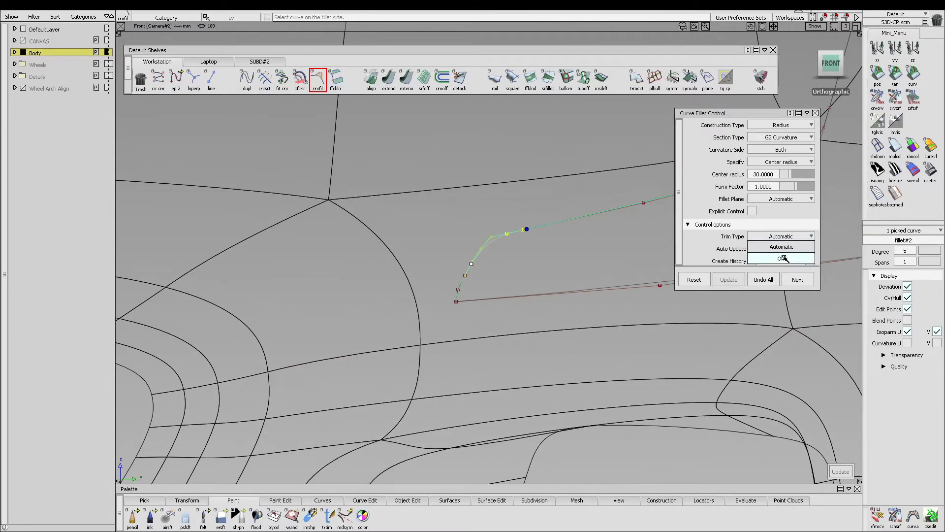
click(788, 244)
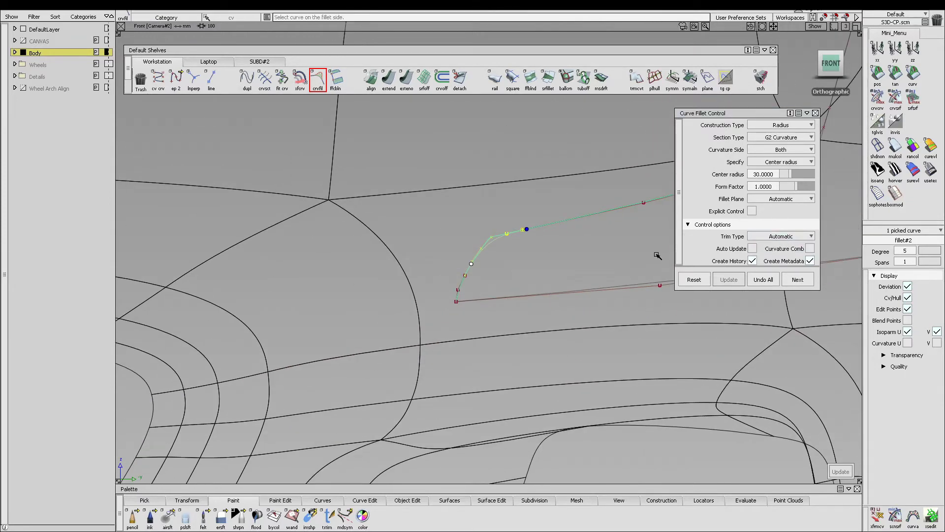
click(795, 279)
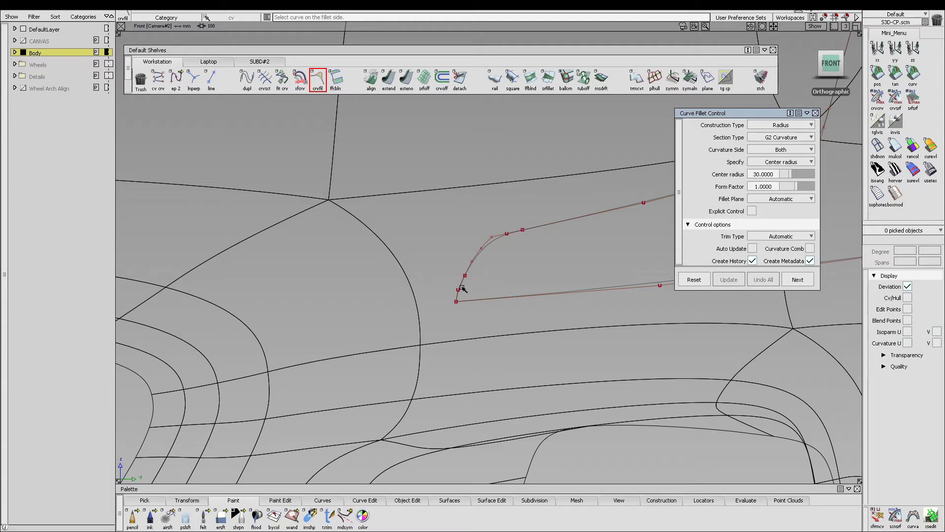
click(463, 280)
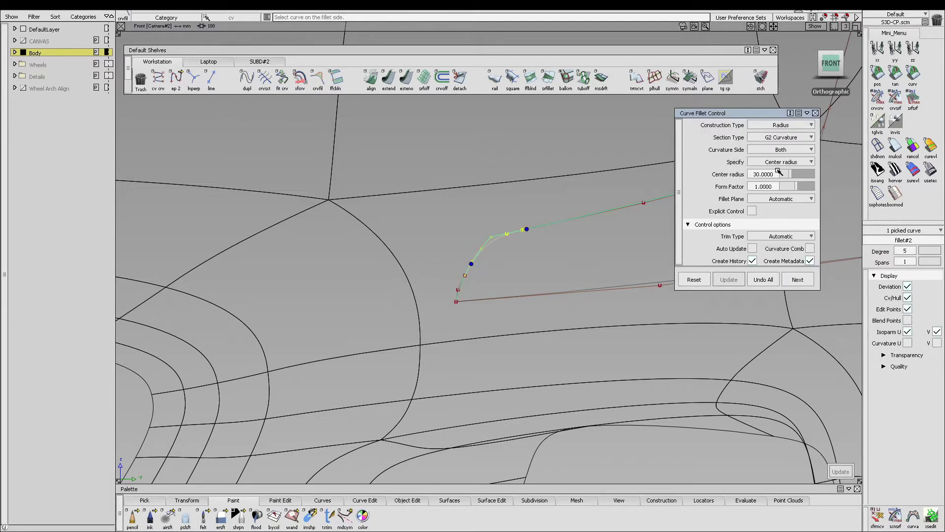
text(20)
key(Return)
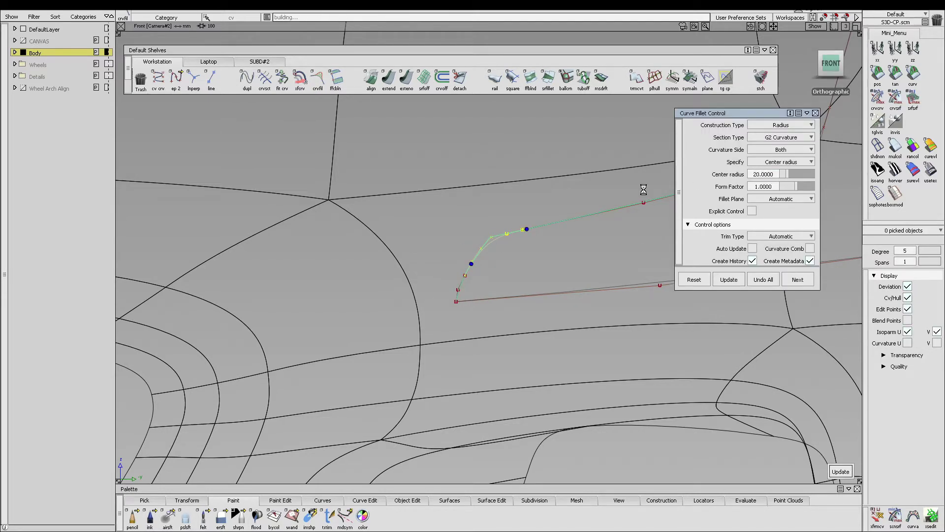
click(794, 280)
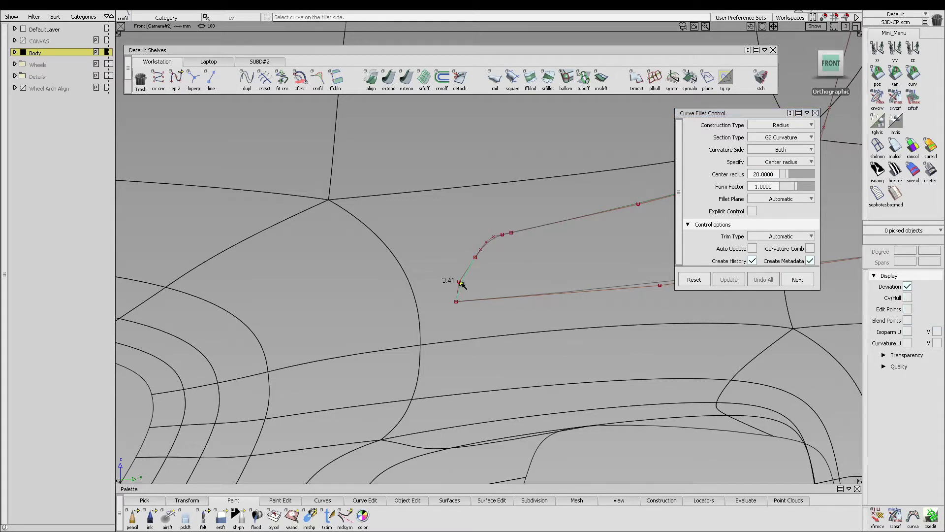
Fillet the lower corner at the outline's grille-side end with G2 Curvature and a center radius of 5.
click(492, 300)
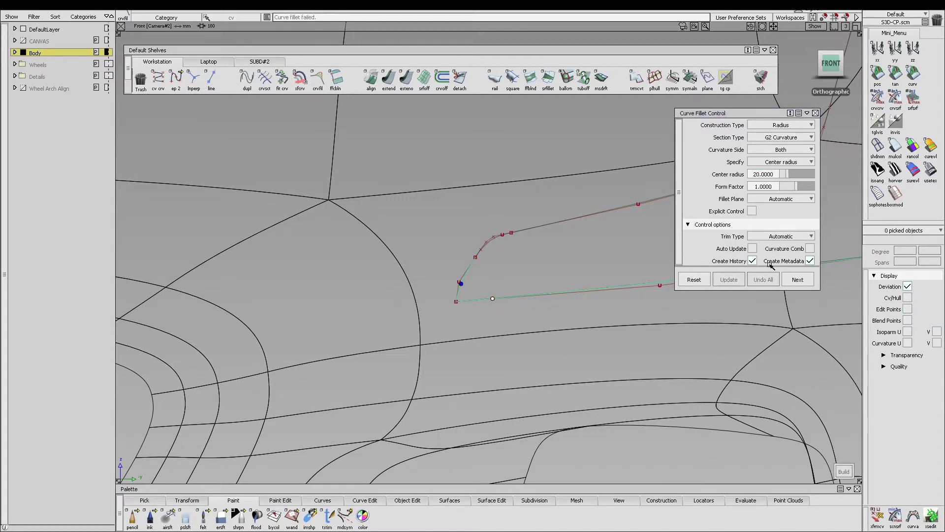
drag(773, 174, 644, 189)
drag(775, 174, 773, 174)
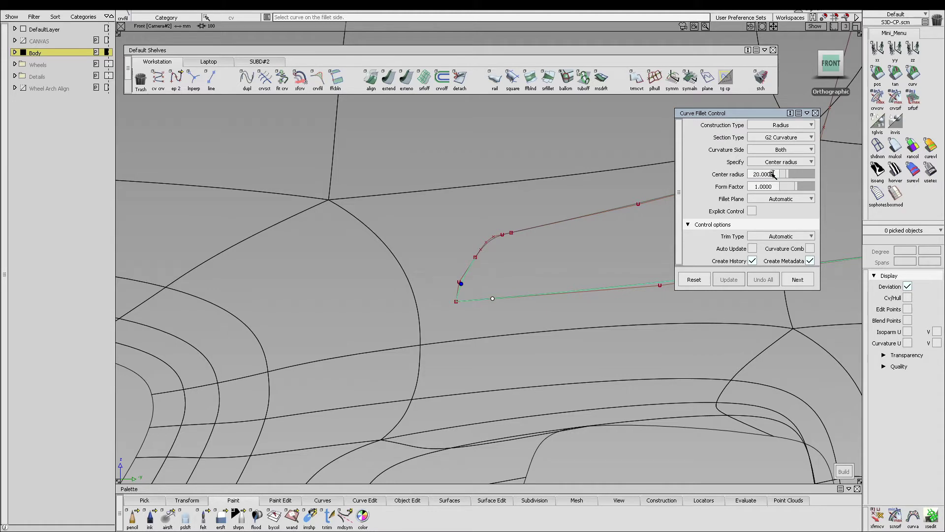
double_click(773, 175)
text(10)
key(Return)
double_click(777, 174)
text(5)
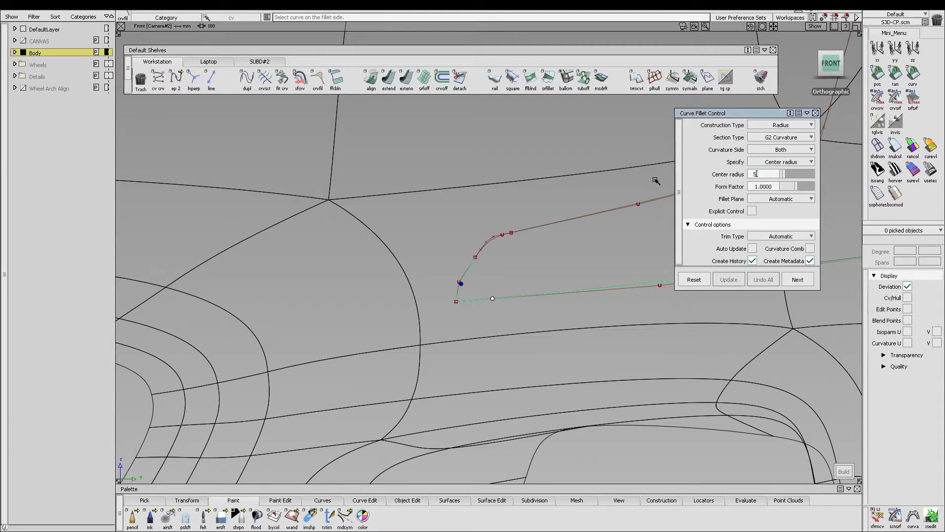
key(Return)
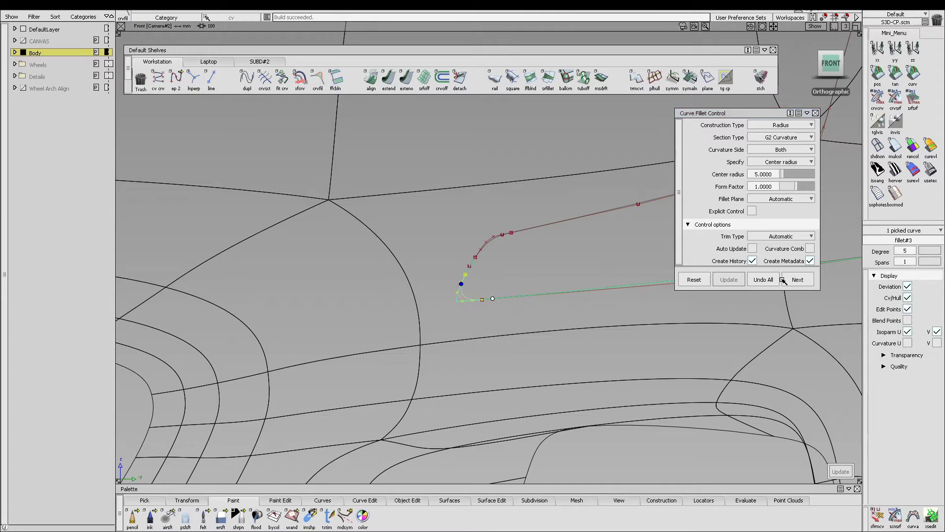
click(797, 280)
Fillet the outline's lower outer corner, between the bottom curve and the outer side curve, with a center radius of 20.
alt+shift+middle_drag(365, 317, 477, 323)
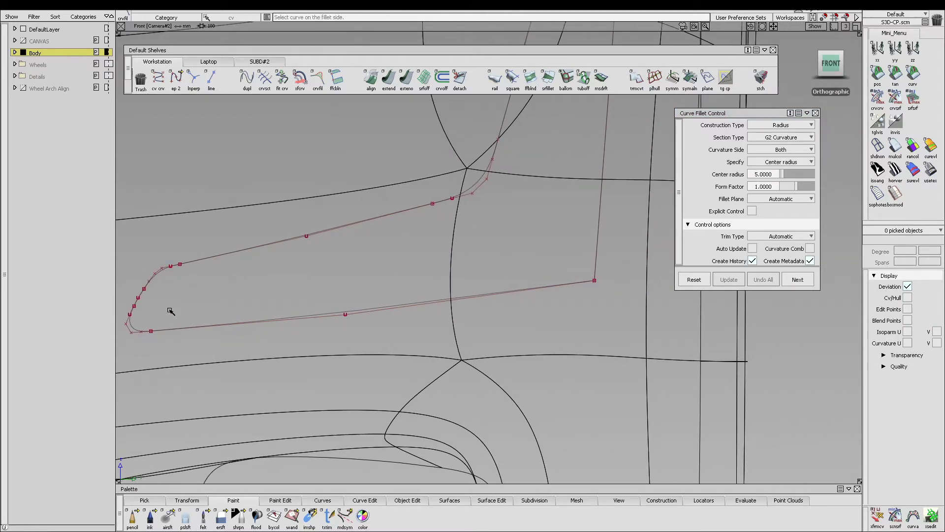
click(577, 284)
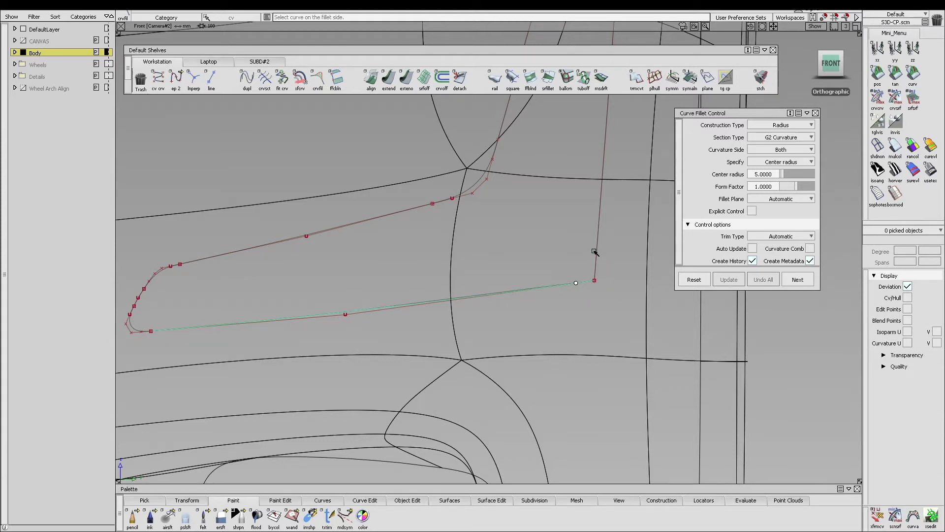
click(597, 254)
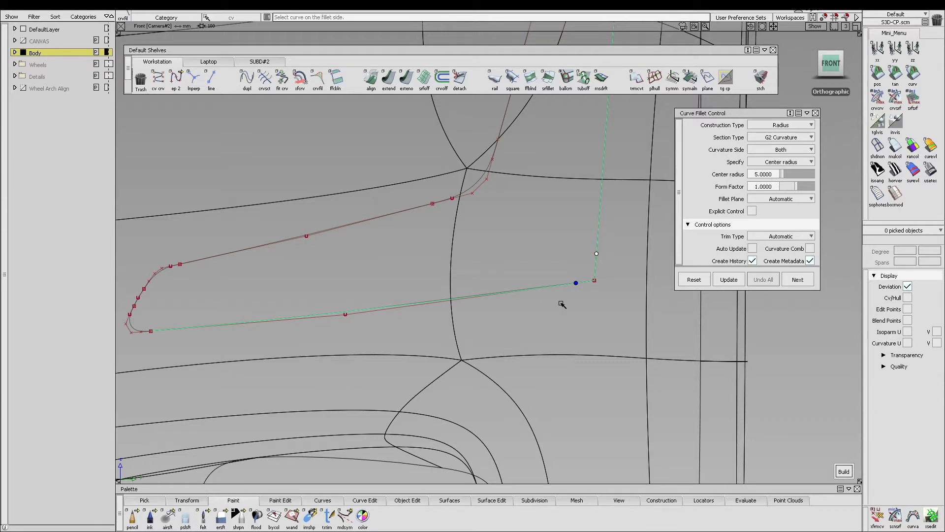
drag(569, 287, 539, 288)
key(space)
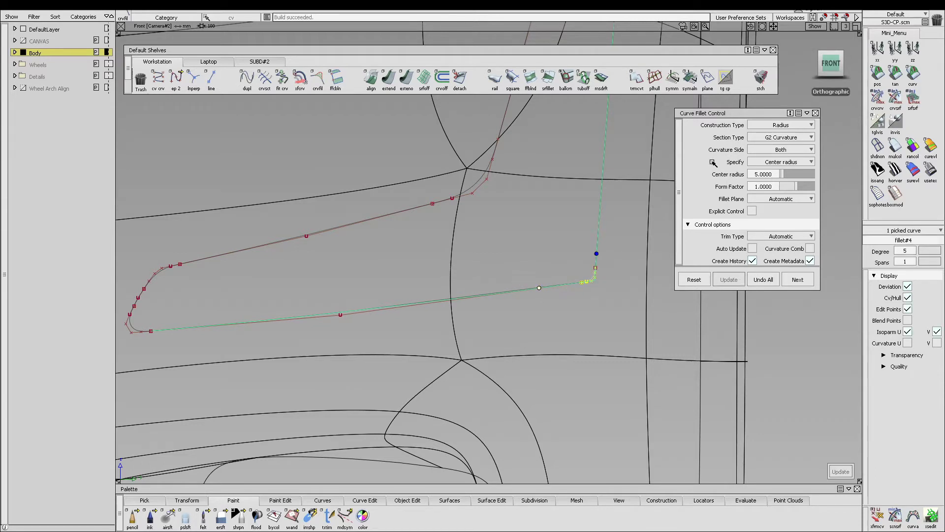
click(772, 176)
text(3)
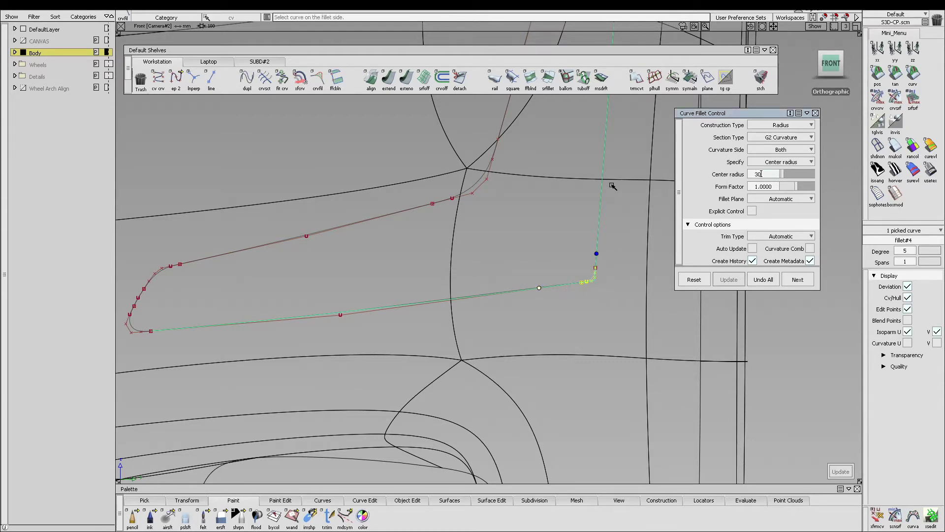
text(0000)
key(Return)
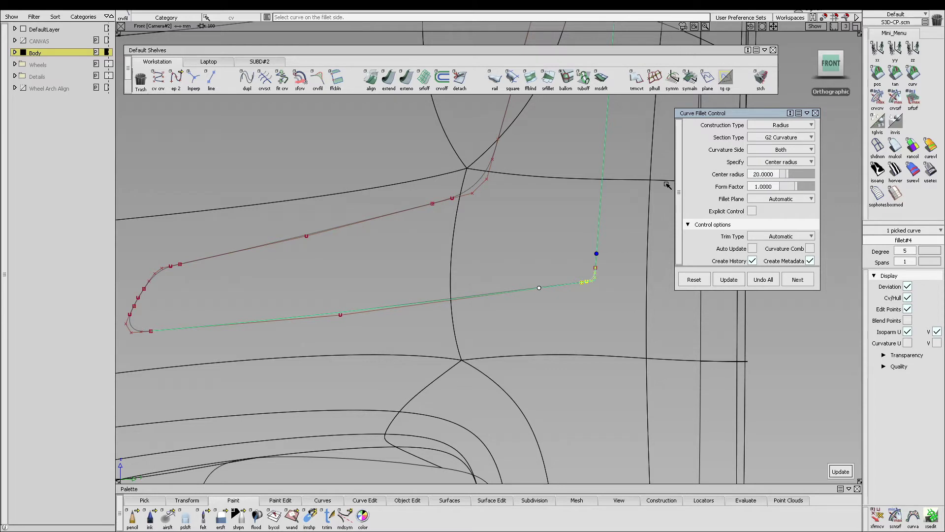
key(Return)
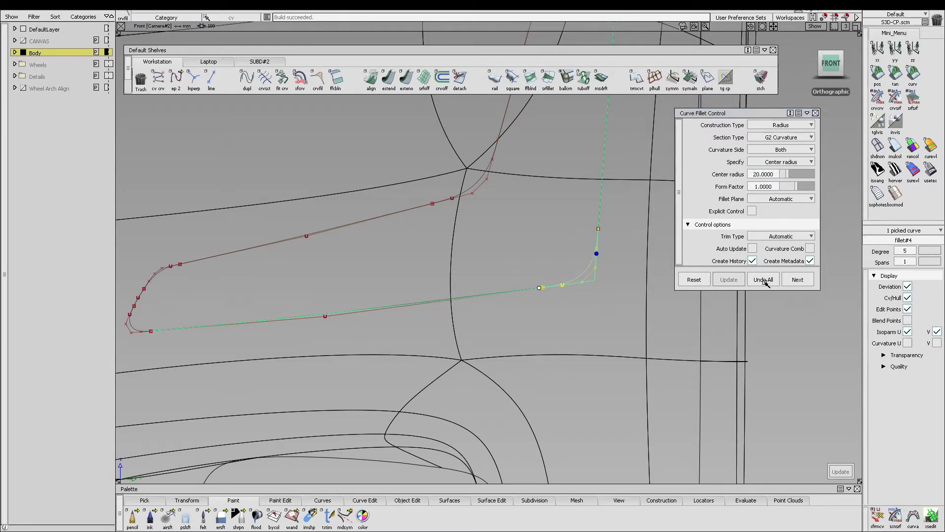
click(797, 280)
Fillet the outer corner at the outline's upper tip with the same center radius of 20.
alt+shift+middle_drag(566, 223, 522, 355)
alt+shift+middle_drag(576, 204, 550, 270)
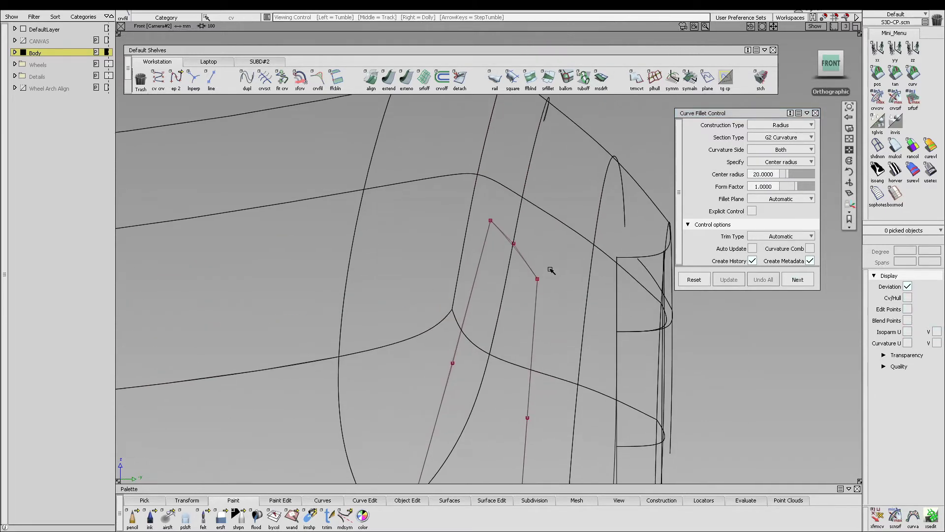
click(522, 258)
click(535, 318)
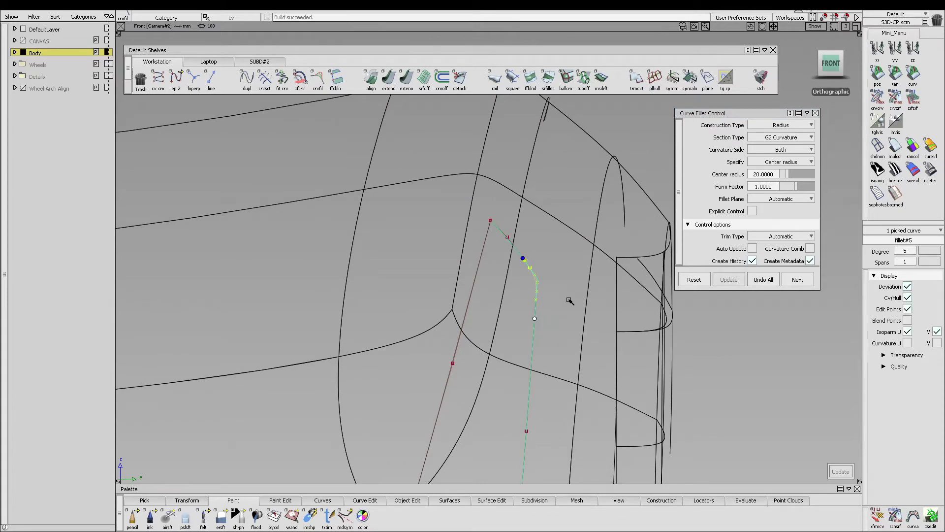
click(796, 281)
Fillet the inner corner at the outline's upper tip with a center radius of 5.
click(502, 232)
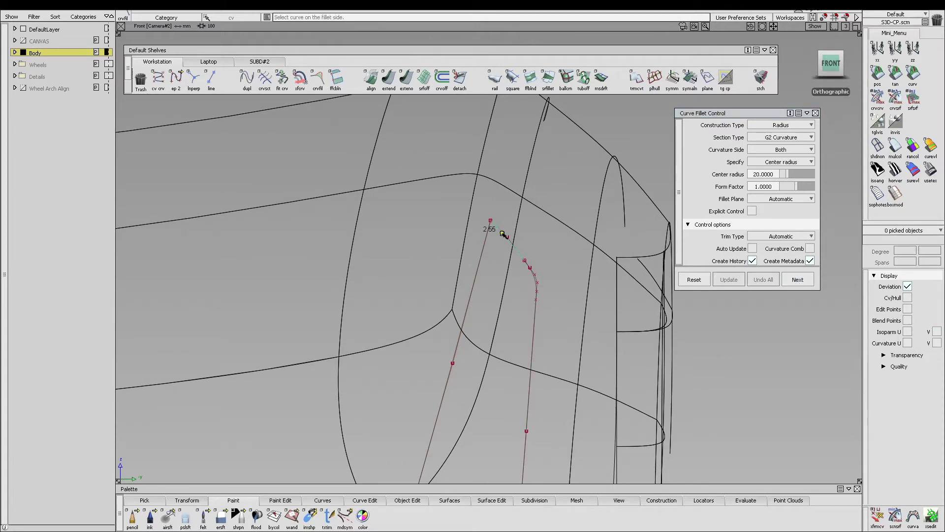
click(478, 261)
click(773, 174)
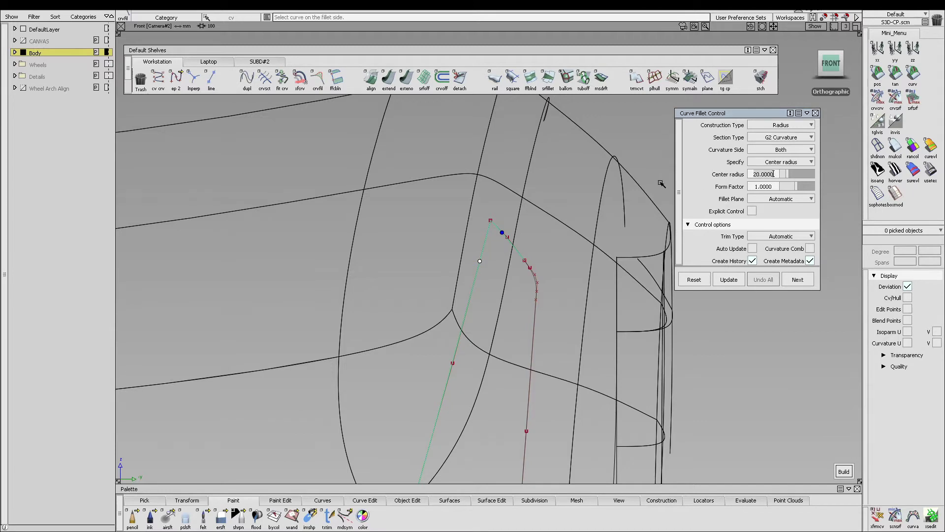
text(10)
key(Return)
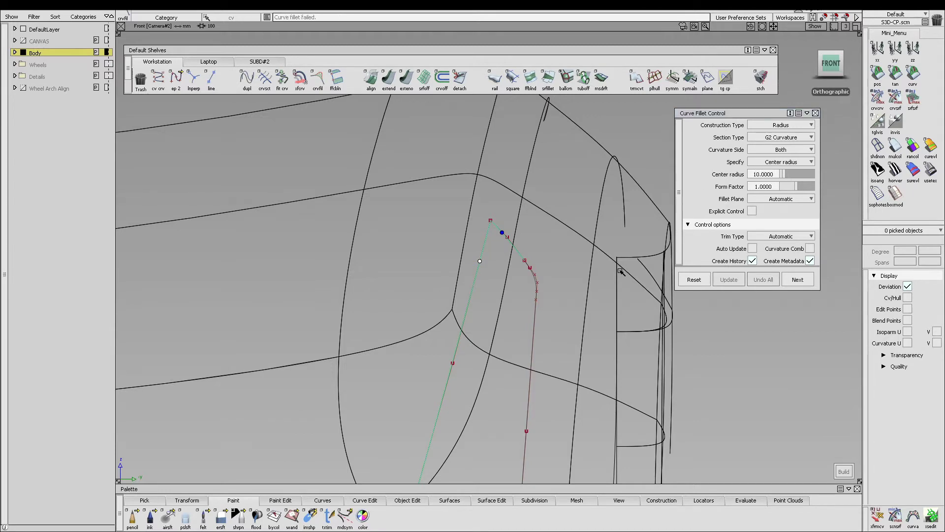
drag(775, 174, 592, 192)
text(5)
key(Return)
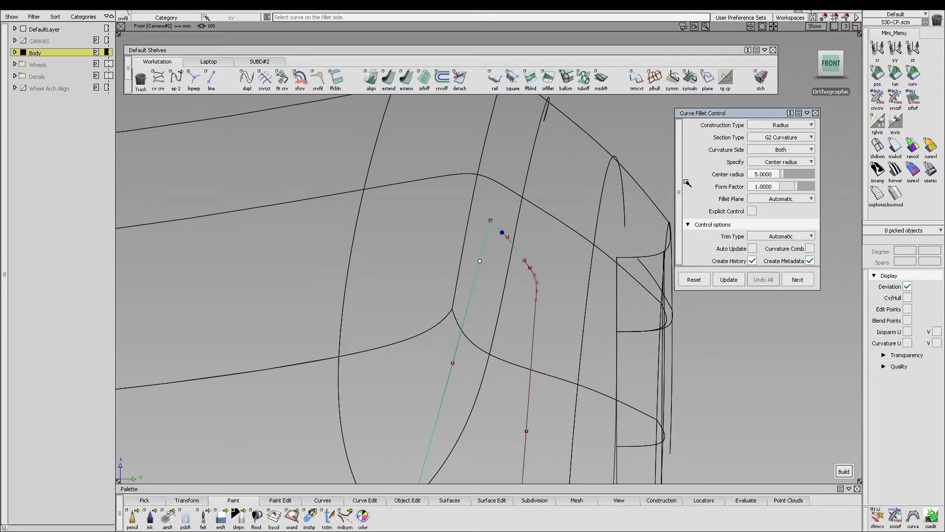
key(space)
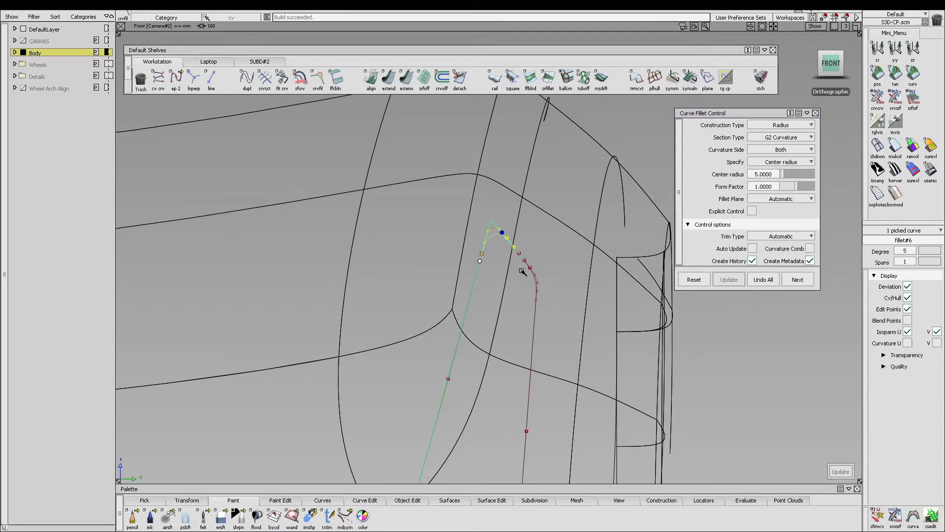
ctrl+shift+drag(531, 362, 529, 270)
Assign all twelve outline curves to a new layer named Curves and make DefaultLayer the active layer.
alt+shift+right_drag(588, 289, 502, 314)
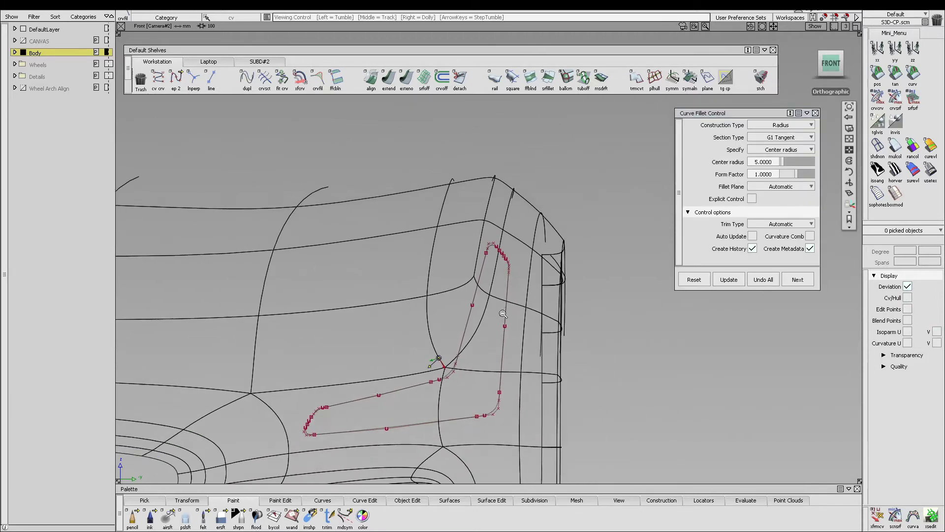
alt+shift+middle_drag(503, 314, 615, 176)
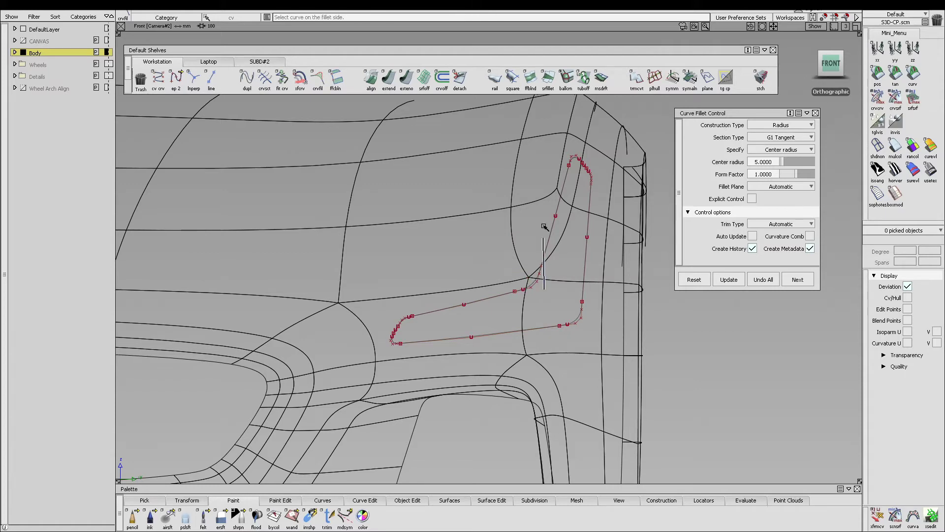
ctrl+shift+drag(545, 224, 497, 209)
drag(377, 135, 644, 365)
key(ctrl+l)
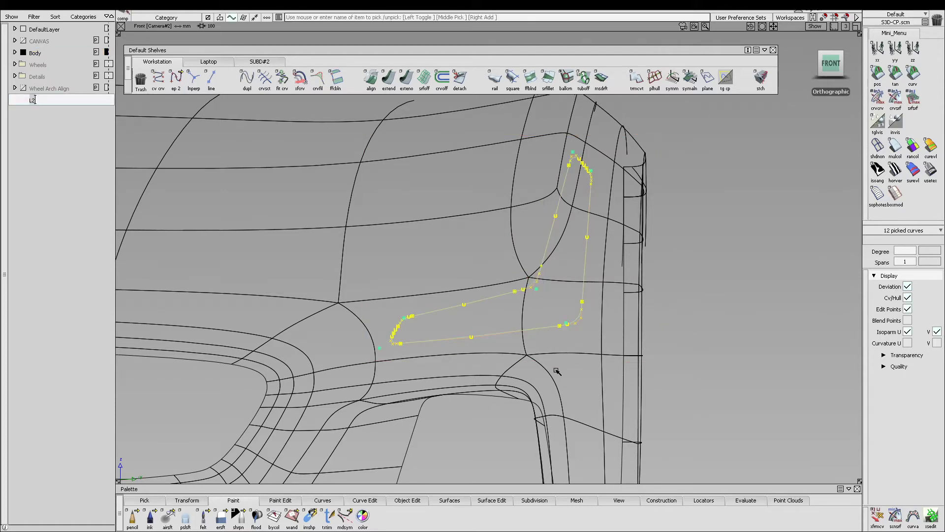
key(Return)
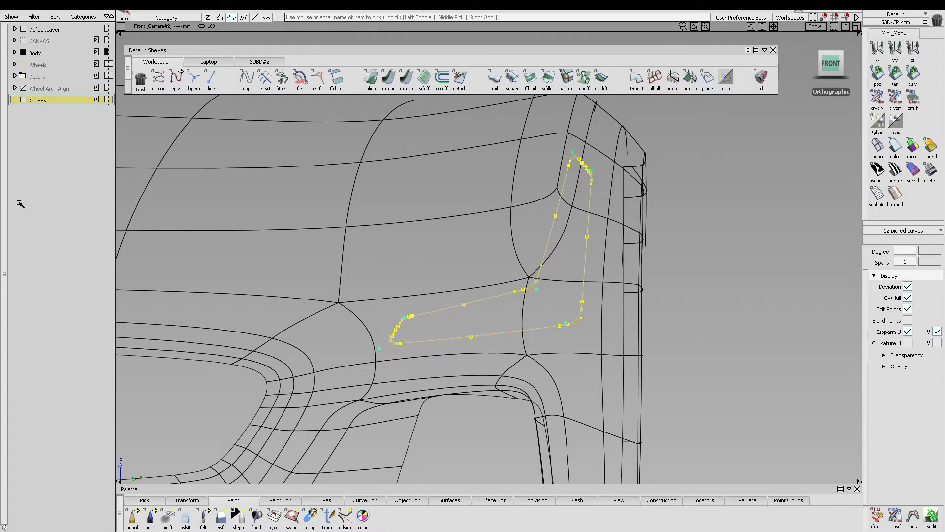
click(51, 101)
right_click(45, 102)
click(45, 112)
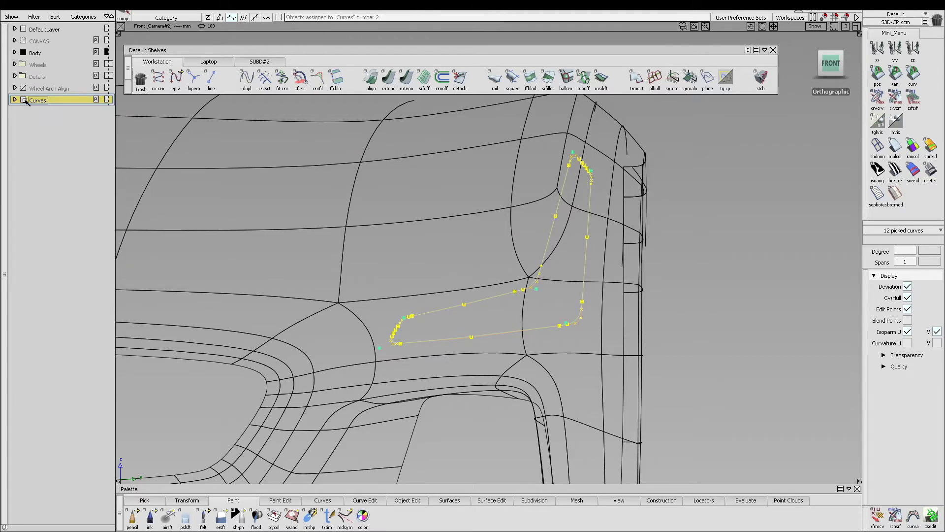
click(25, 100)
click(25, 100)
Pick the seven body surfaces behind the headlight outline as targets for the Project tool.
ctrl+shift+click(554, 170)
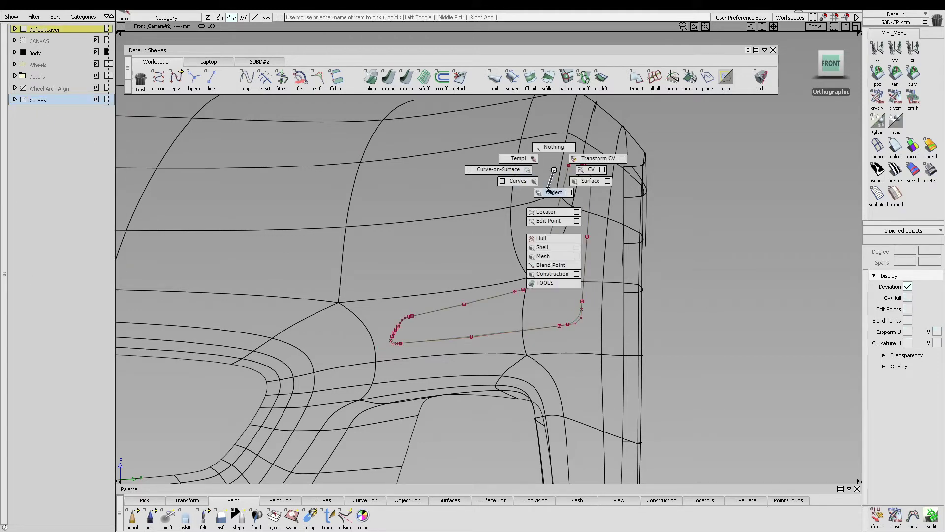
ctrl+shift+drag(549, 190, 578, 213)
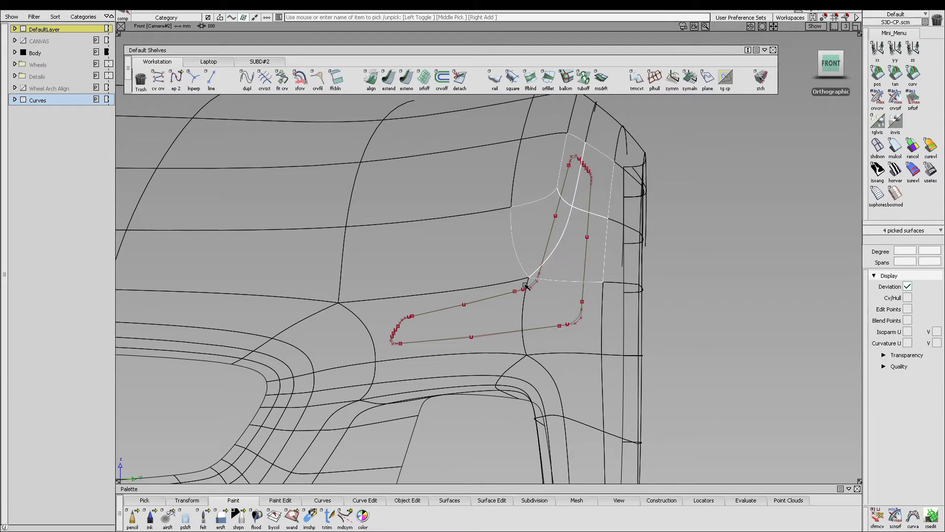
drag(519, 285, 545, 311)
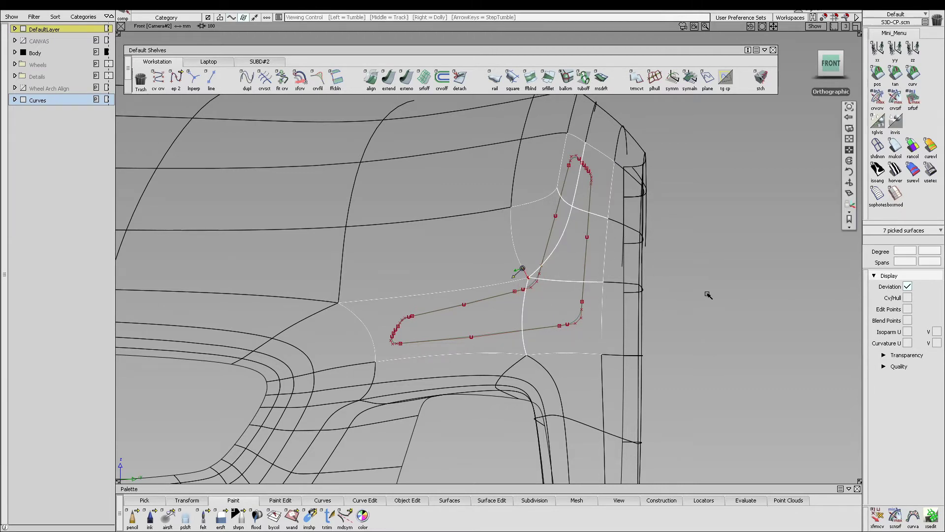
mouse_move(709, 295)
alt+shift+mouse_down()
mouse_move(532, 327)
mouse_move(531, 302)
alt+shift+mouse_up()
ctrl+shift+right_drag(507, 287, 660, 300)
ctrl+shift+middle_drag(737, 327, 696, 314)
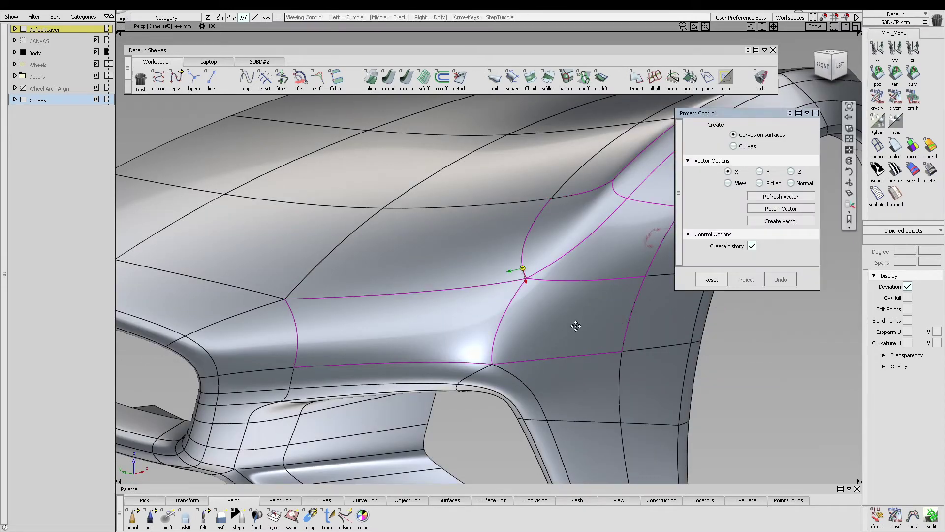
Pick the twelve headlight outline curves as the curves to project, including the small fillets at its corners.
alt+shift+drag(574, 327, 529, 322)
drag(565, 243, 697, 358)
alt+shift+middle_drag(662, 327, 568, 418)
alt+shift+right_drag(574, 257, 566, 299)
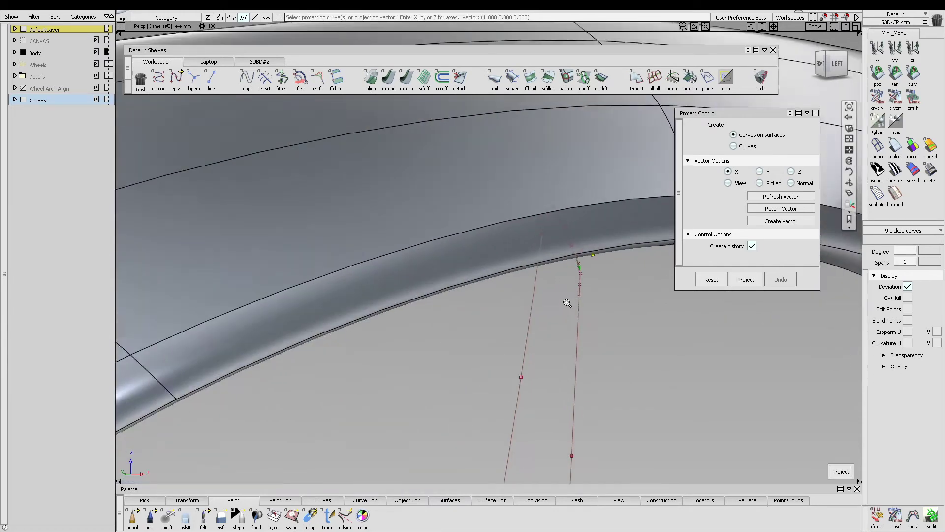
alt+shift+drag(566, 300, 583, 253)
click(540, 233)
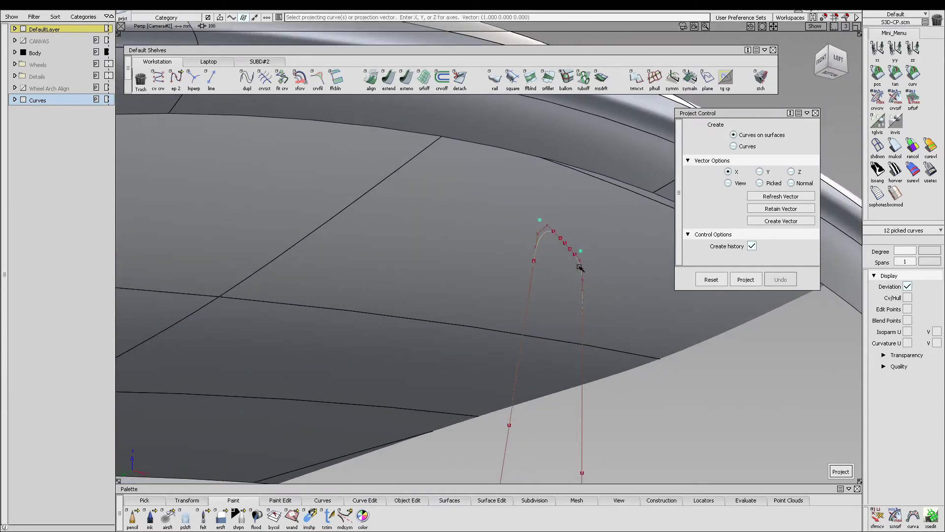
Project the outline along the X vector onto the picked body surfaces as curves on surfaces, and close the Project settings.
alt+shift+drag(583, 284, 590, 316)
alt+shift+right_drag(590, 317, 530, 333)
alt+shift+drag(531, 332, 548, 378)
alt+shift+right_drag(549, 378, 533, 357)
alt+shift+middle_drag(534, 357, 649, 271)
key(space)
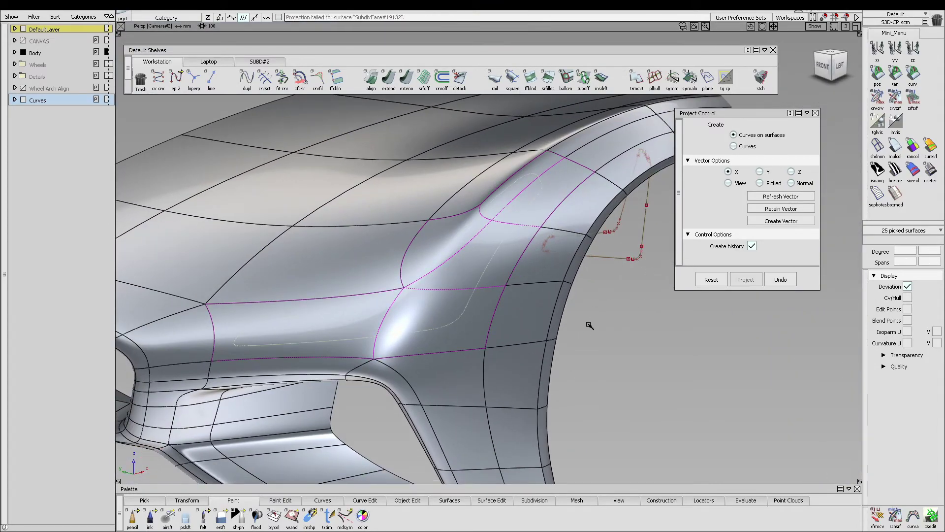
alt+shift+right_drag(625, 335, 596, 342)
alt+shift+drag(595, 341, 591, 367)
ctrl+shift+drag(591, 367, 595, 221)
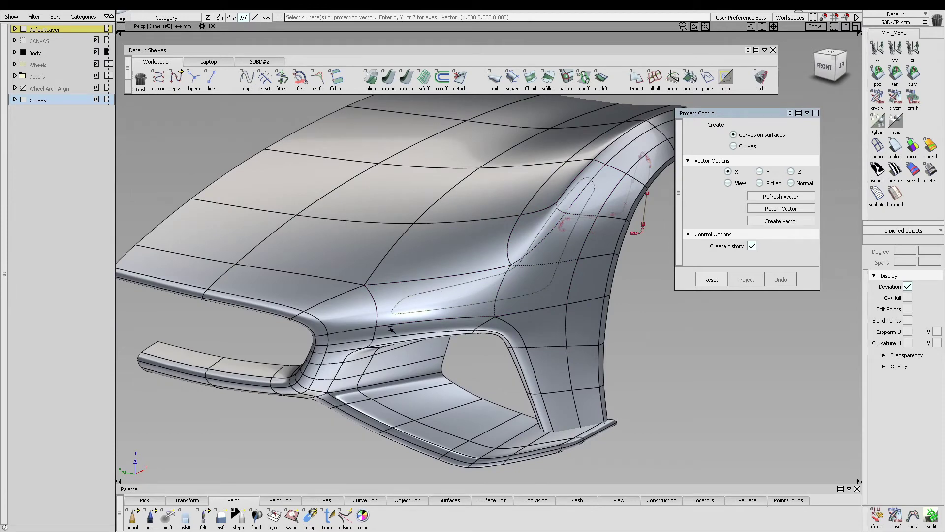
click(816, 114)
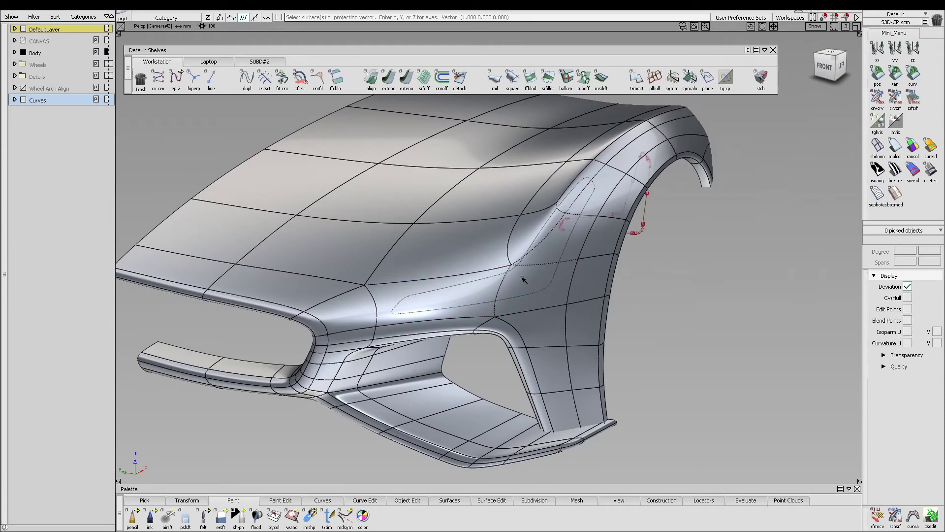
Hide the Curves layer so only the curves on surface remain on the body's front corner.
scroll(512, 270, up, 5)
alt+shift+drag(508, 299, 596, 294)
alt+shift+drag(601, 193, 571, 197)
click(29, 101)
click(24, 100)
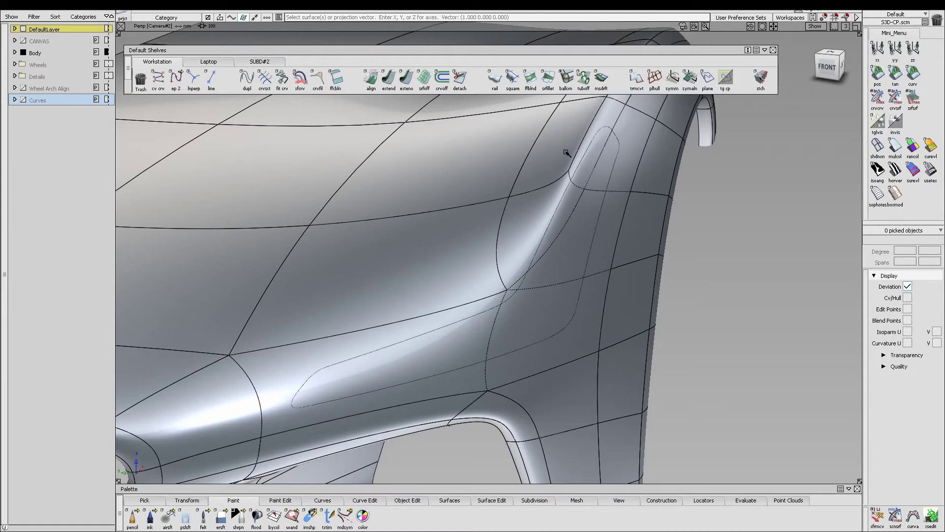
Divide the upper body surfaces along the projected headlight outline with the Trim tool, marking the regions inside the outline.
ctrl+shift+drag(566, 152, 593, 215)
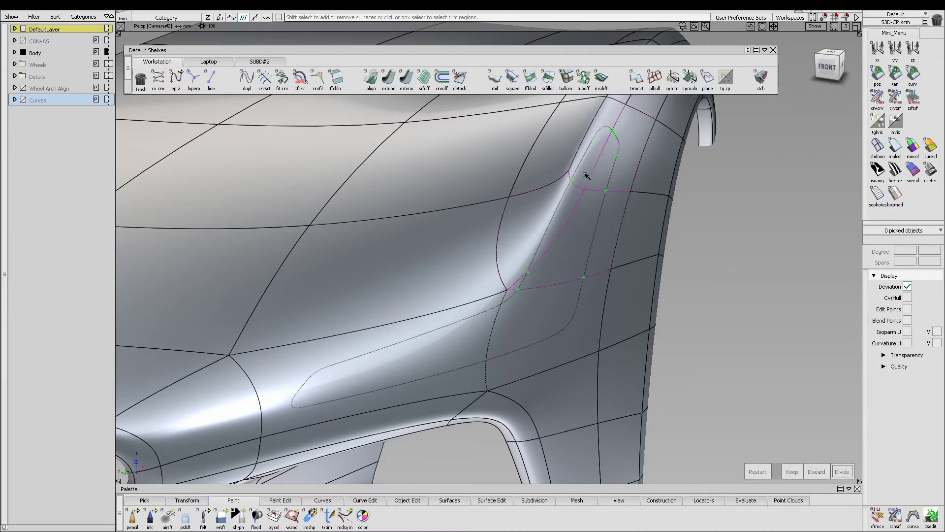
alt+shift+right_drag(585, 175, 545, 228)
click(599, 149)
click(620, 180)
click(552, 236)
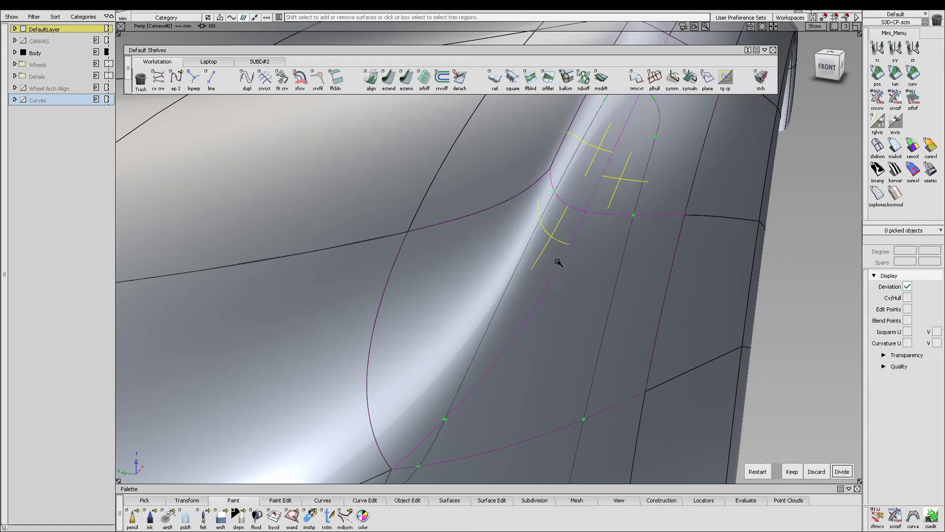
click(579, 283)
mouse_move(513, 391)
alt+shift+middle_down()
mouse_move(637, 139)
mouse_move(567, 296)
alt+shift+middle_up()
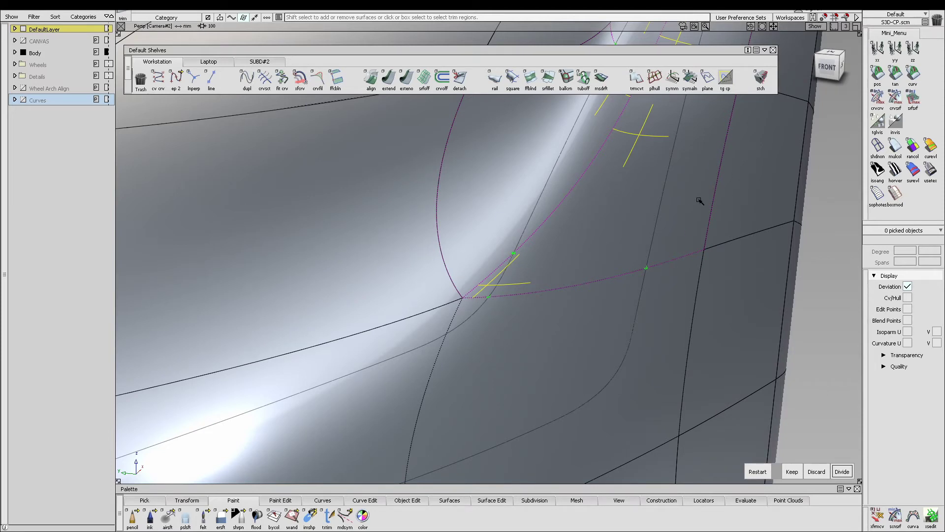
key(space)
Divide the lower body surfaces along the remaining part of the projected headlight outline.
alt+shift+drag(641, 239, 532, 259)
click(552, 233)
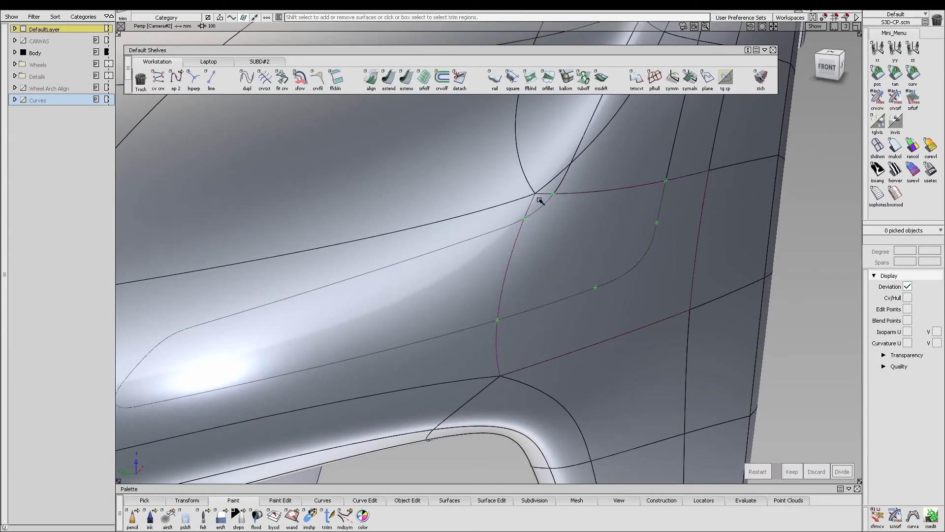
click(551, 230)
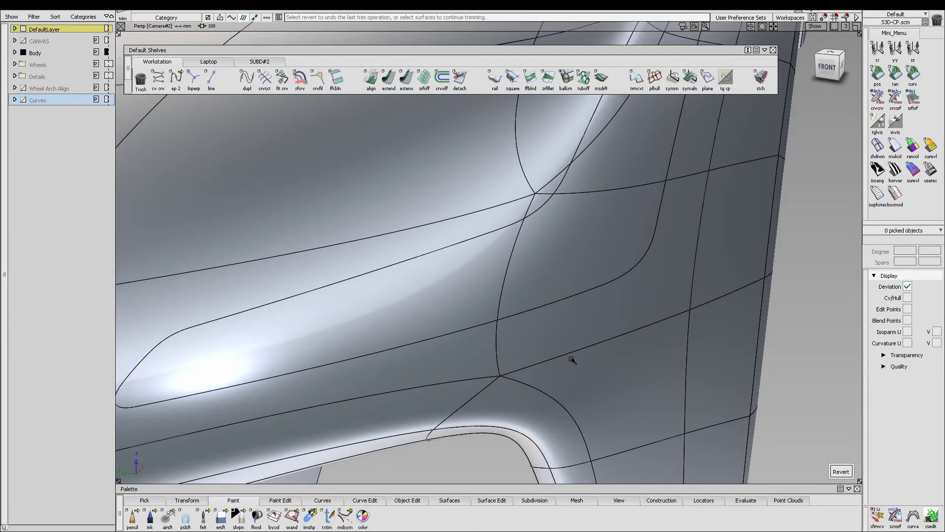
Pick the divided surface pieces inside the headlight outline to check the trims, and clear the selection.
ctrl+shift+drag(497, 251, 530, 278)
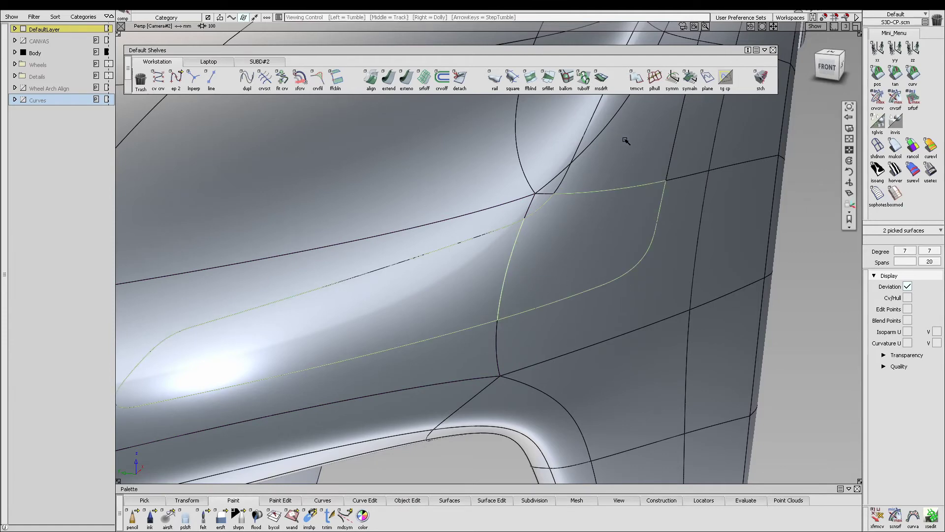
alt+shift+middle_drag(625, 141, 581, 289)
drag(626, 162, 640, 203)
alt+shift+right_drag(641, 207, 571, 253)
alt+shift+middle_drag(571, 254, 573, 263)
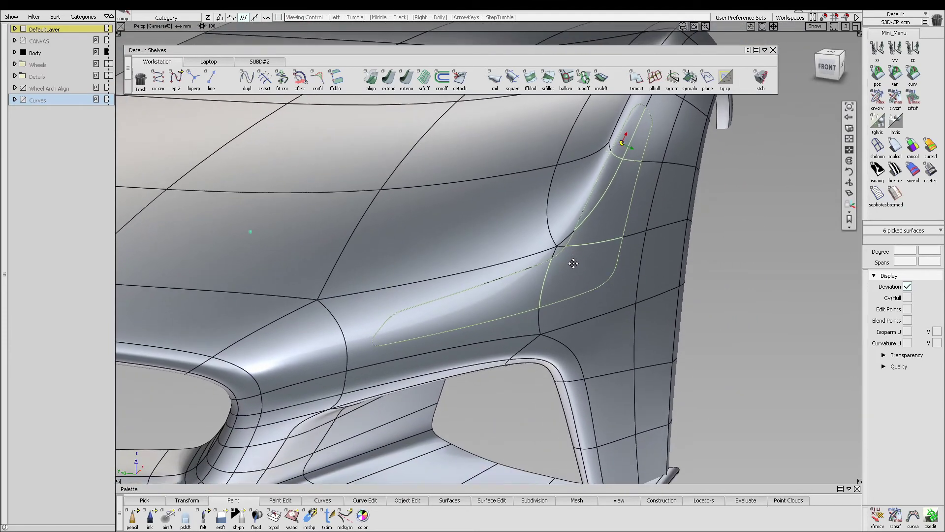
ctrl+shift+drag(557, 275, 577, 288)
alt+shift+right_drag(579, 288, 597, 253)
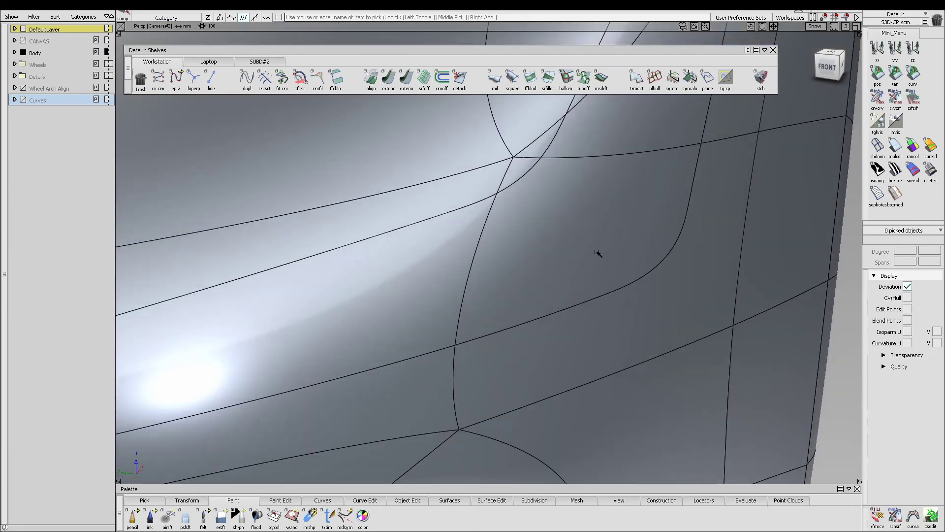
click(655, 312)
click(487, 337)
alt+shift+right_drag(671, 250, 598, 315)
Start a Panel Gap and accept the chain-selected trim edges of the inner headlight surfaces as the primary curves.
right_click(450, 497)
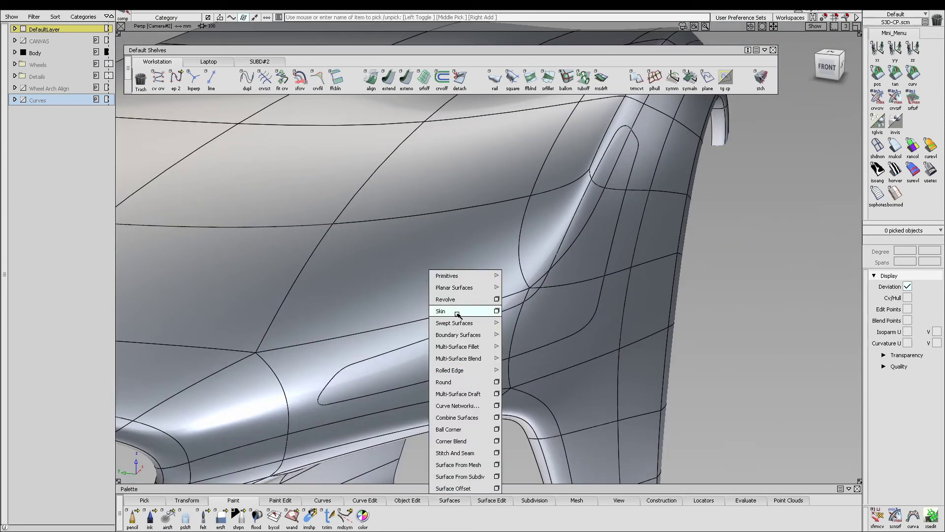
mouse_move(458, 370)
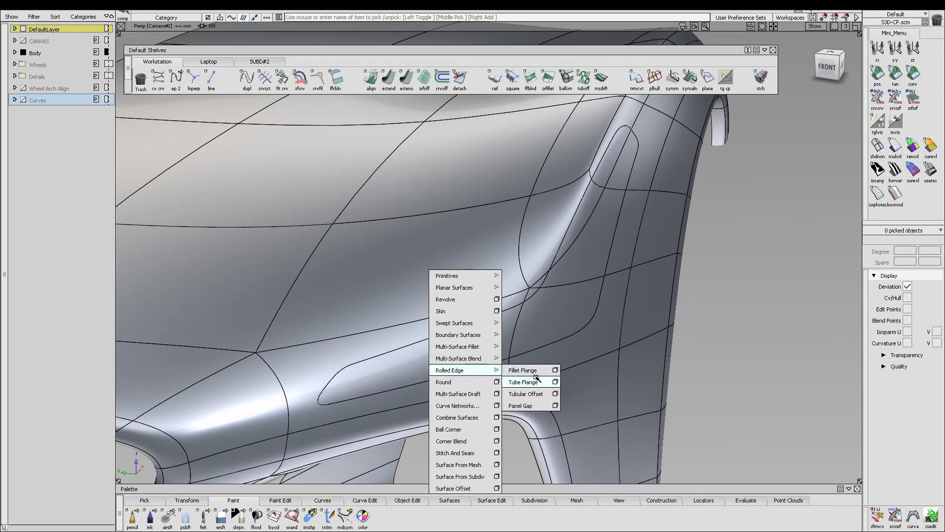
click(526, 405)
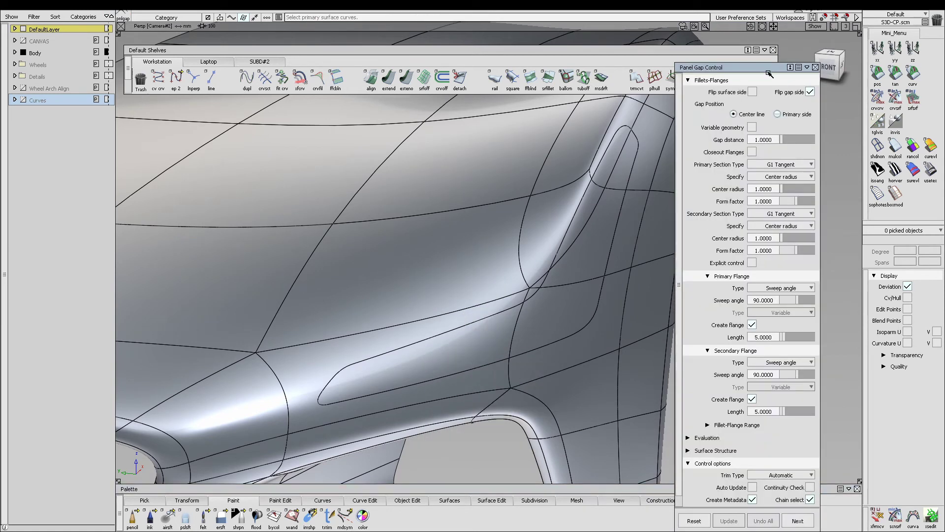
drag(769, 73, 775, 66)
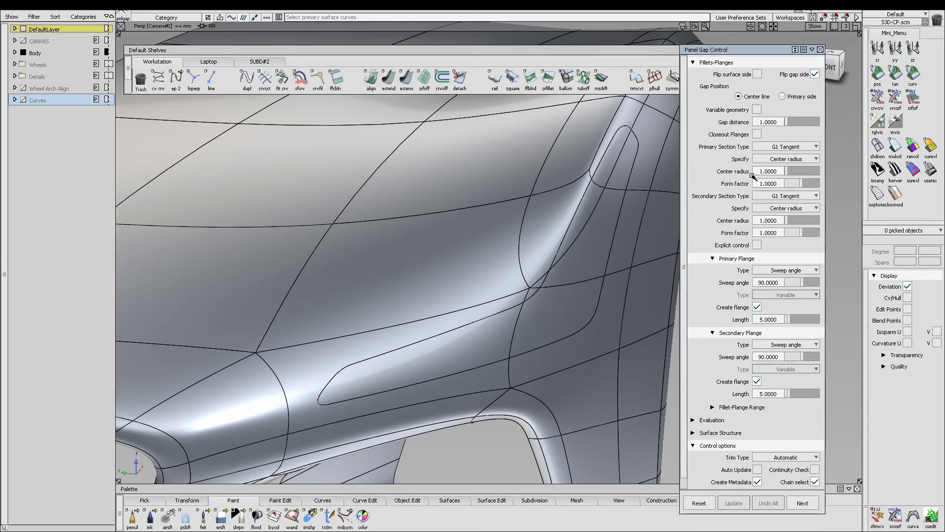
click(635, 140)
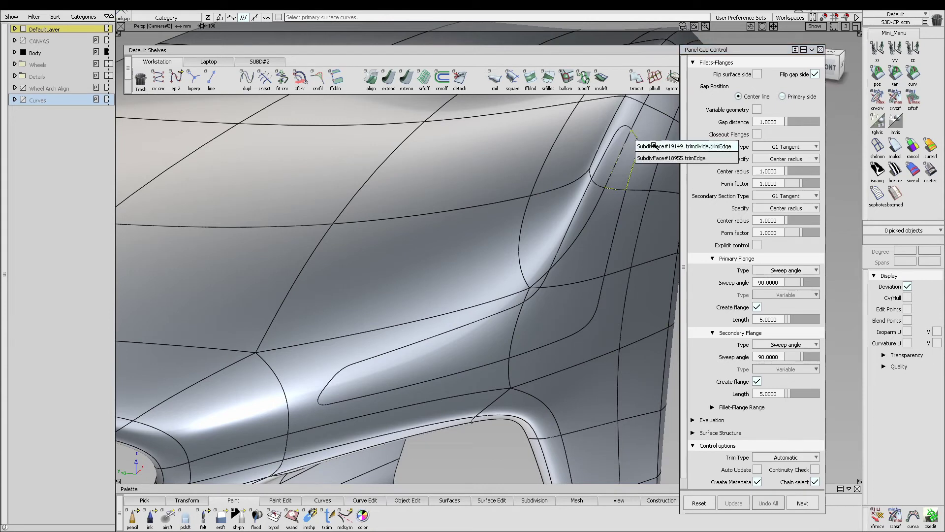
click(655, 148)
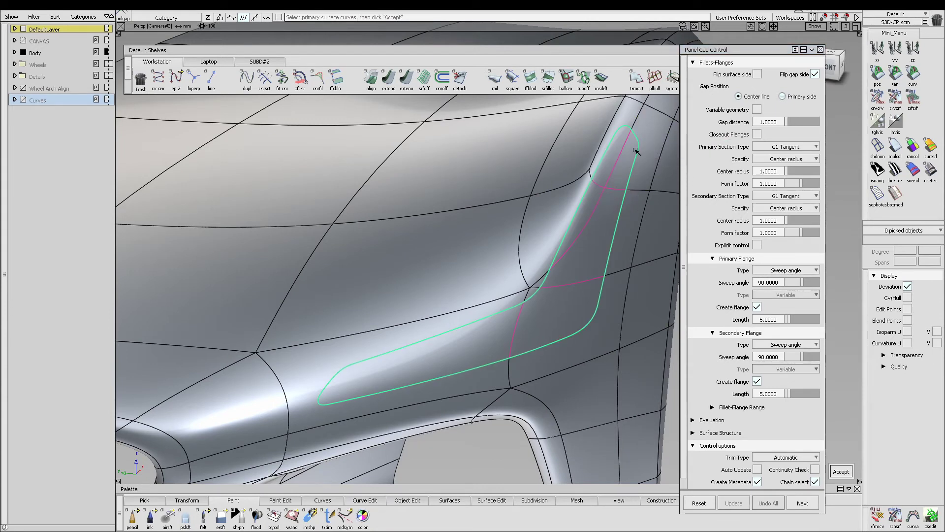
alt+shift+middle_drag(609, 146, 521, 162)
alt+shift+right_drag(521, 161, 523, 206)
key(space)
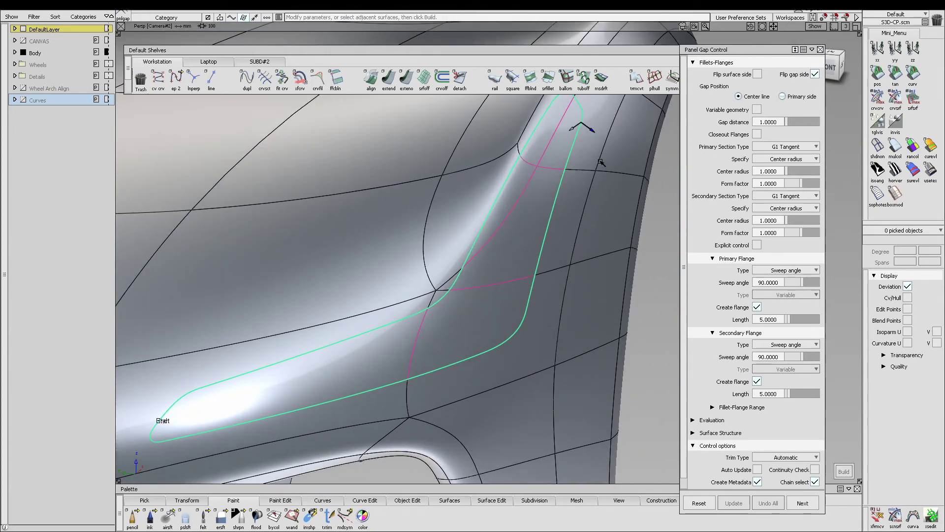
Pick the body surfaces surrounding the headlight outline as adjacent surfaces and build the panel gap with a gap distance of 1.
alt+shift+drag(601, 162, 579, 173)
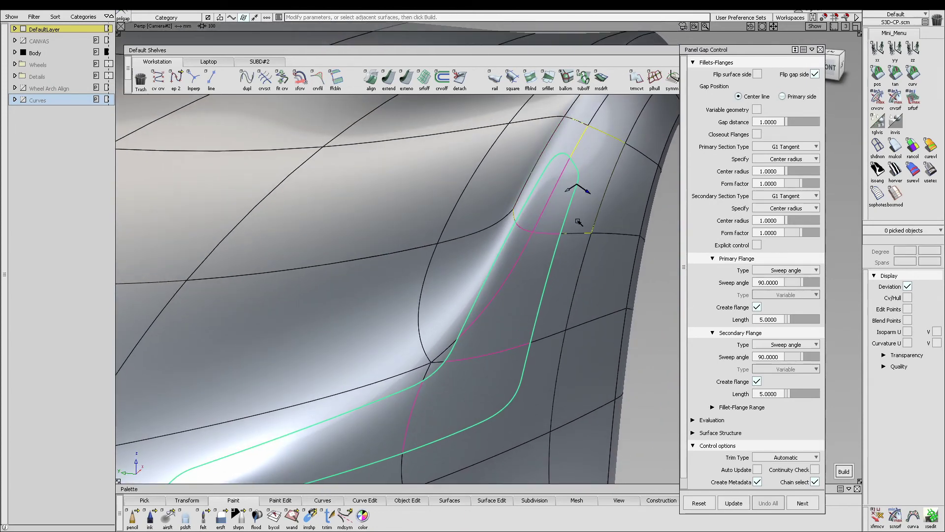
click(562, 279)
click(521, 398)
alt+shift+middle_drag(521, 399, 623, 319)
click(513, 364)
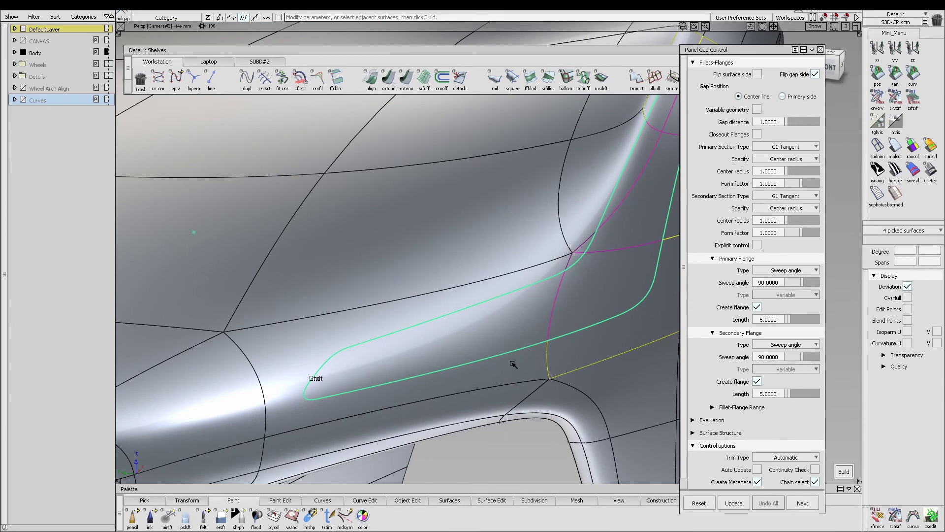
alt+shift+right_drag(574, 253, 576, 275)
click(575, 276)
click(612, 231)
alt+shift+right_drag(613, 231, 536, 314)
click(557, 232)
alt+shift+right_drag(613, 239, 587, 263)
alt+shift+middle_drag(587, 263, 605, 244)
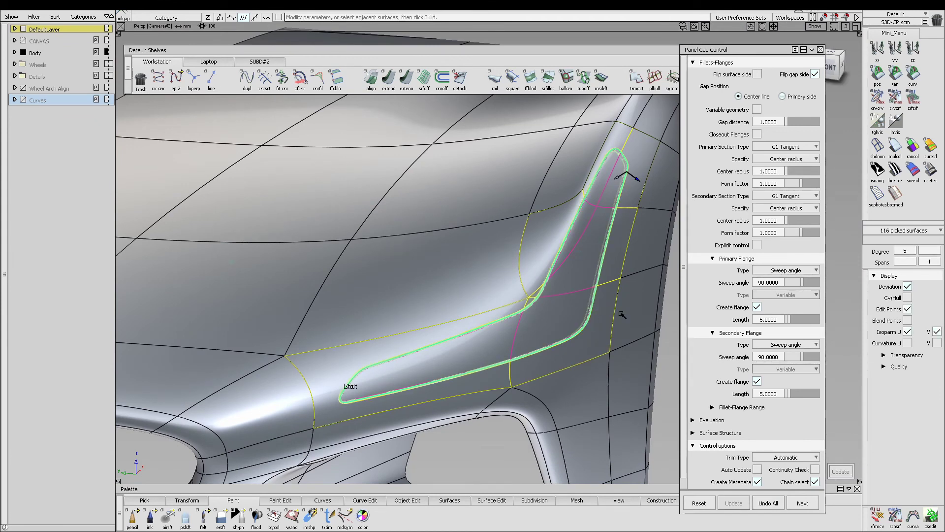
Examine the panel gap's fillets and flanges all around the headlight outline with the surface edge lines hidden.
alt+shift+right_drag(447, 317, 544, 403)
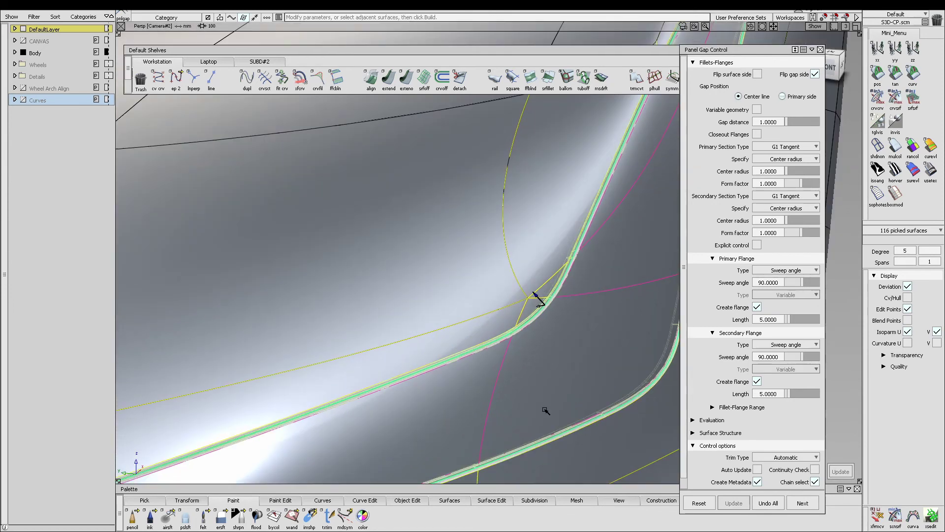
ctrl+shift+drag(553, 365, 553, 396)
alt+shift+drag(554, 345, 522, 309)
alt+shift+click(589, 246)
alt+shift+drag(660, 283, 360, 355)
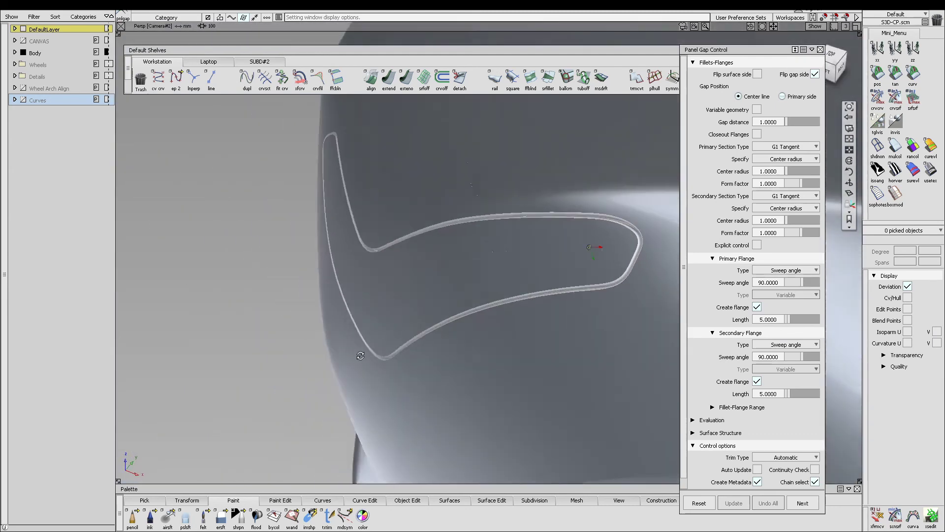
alt+shift+right_drag(361, 354, 628, 276)
alt+shift+middle_drag(616, 265, 387, 294)
alt+shift+drag(388, 294, 469, 267)
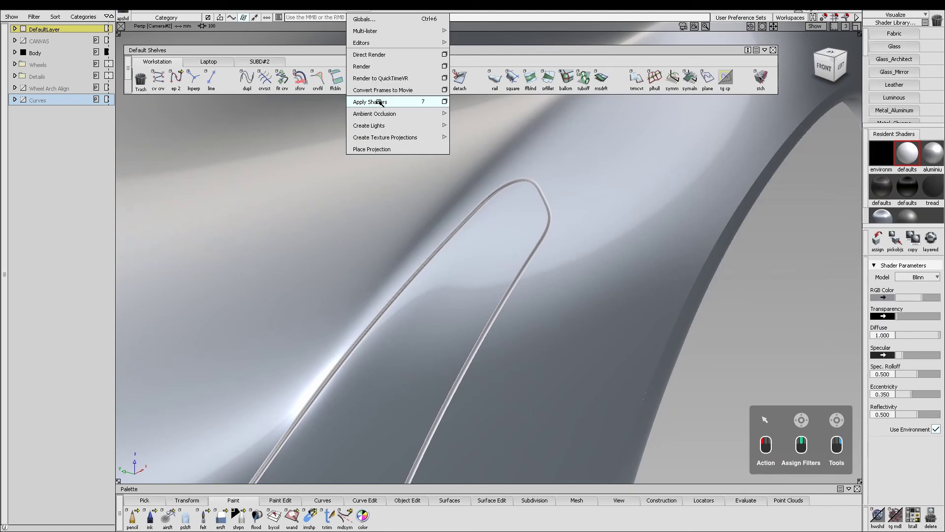
Copy the default shader and raise the copy's color to full brightness for a white headlight material.
click(541, 230)
click(912, 238)
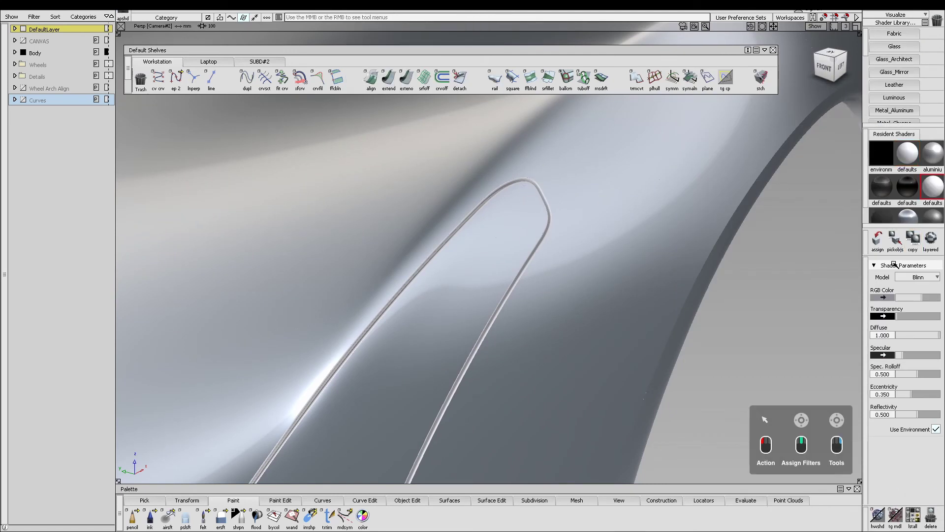
double_click(938, 186)
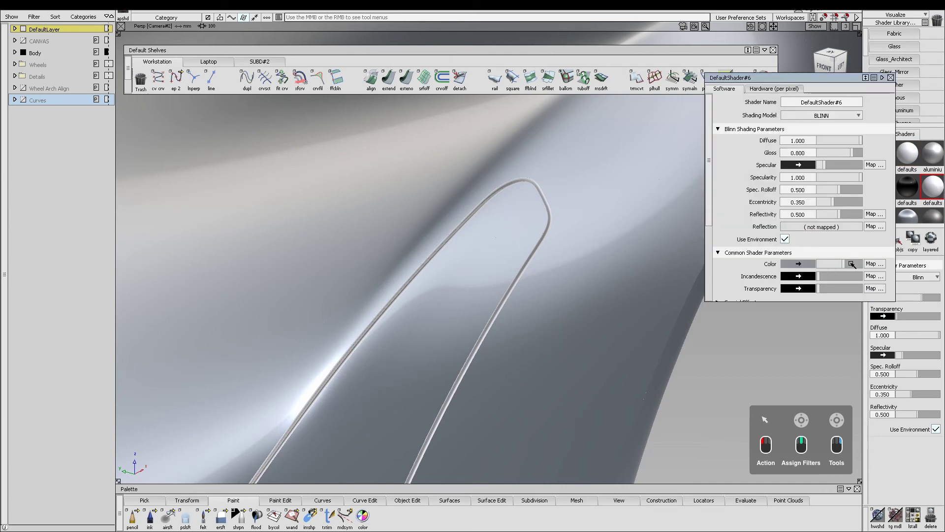
drag(852, 264, 863, 264)
Assign the white shader to the inner headlight surfaces and their adjoining panel gap surfaces.
alt+shift+right_drag(522, 198, 553, 220)
alt+shift+drag(553, 220, 522, 283)
alt+shift+right_drag(521, 282, 631, 176)
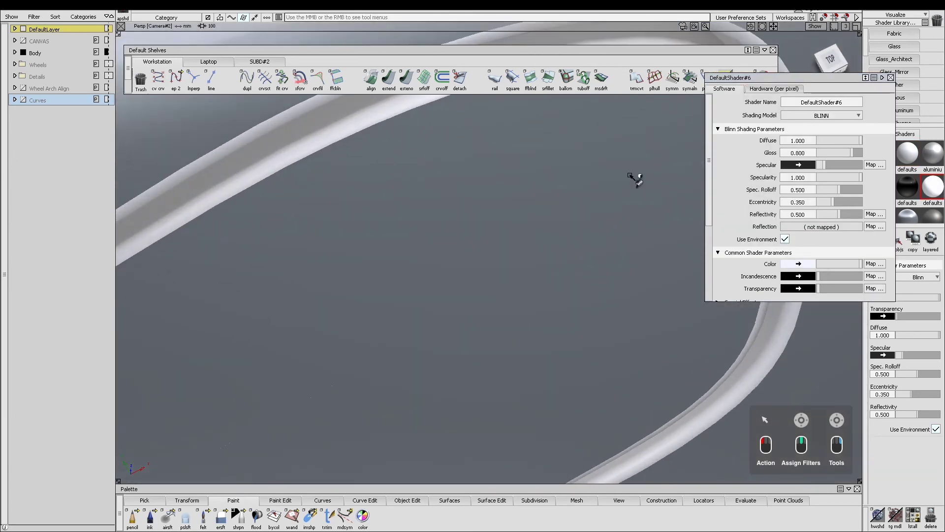
alt+shift+middle_drag(631, 176, 543, 260)
click(544, 262)
click(650, 389)
alt+shift+drag(650, 389, 395, 374)
alt+shift+right_drag(396, 373, 602, 205)
drag(601, 205, 636, 238)
alt+shift+right_drag(636, 237, 600, 247)
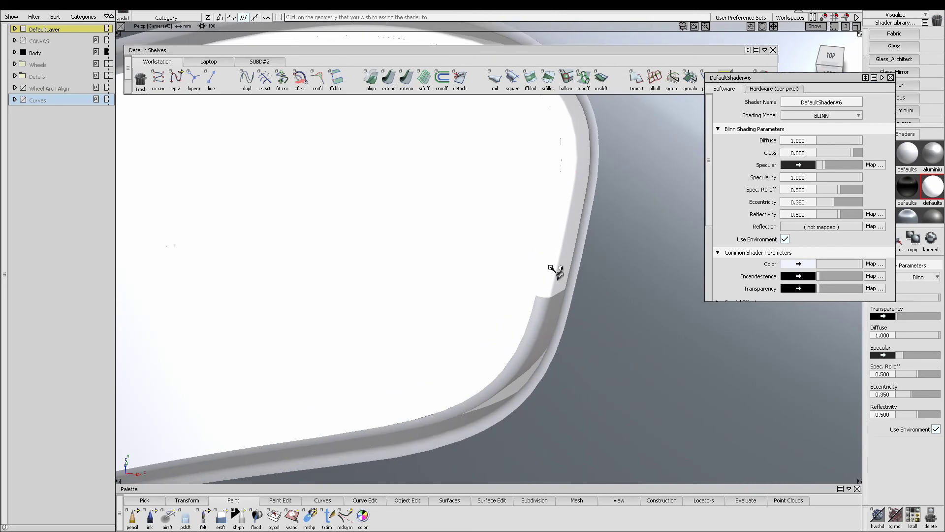
alt+shift+drag(552, 267, 559, 157)
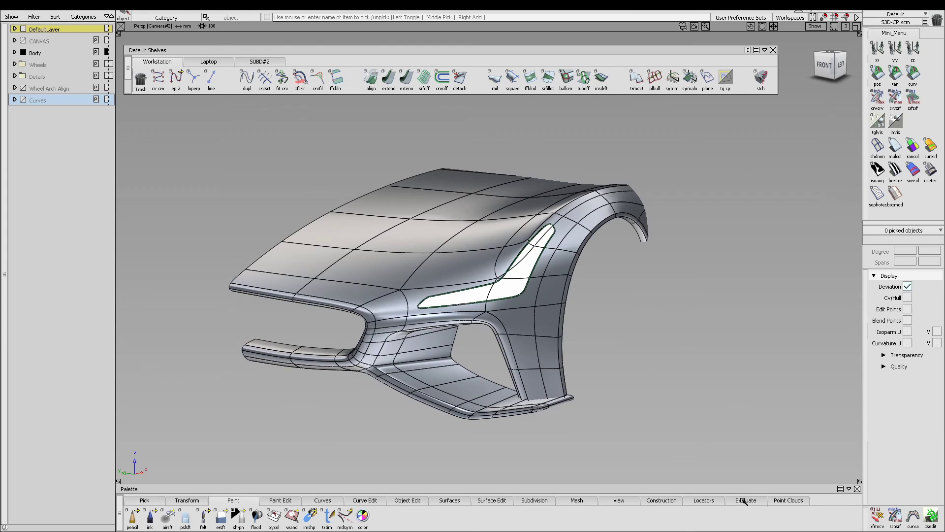
Turn off Persistent Visual Clip in the Dynamic Section settings and close the section tool to show the full car body.
click(744, 501)
click(798, 405)
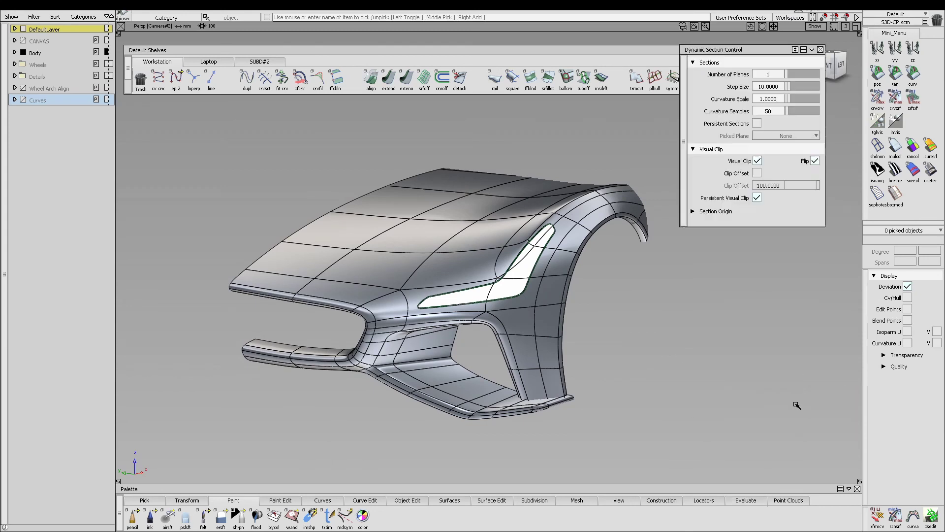
click(758, 198)
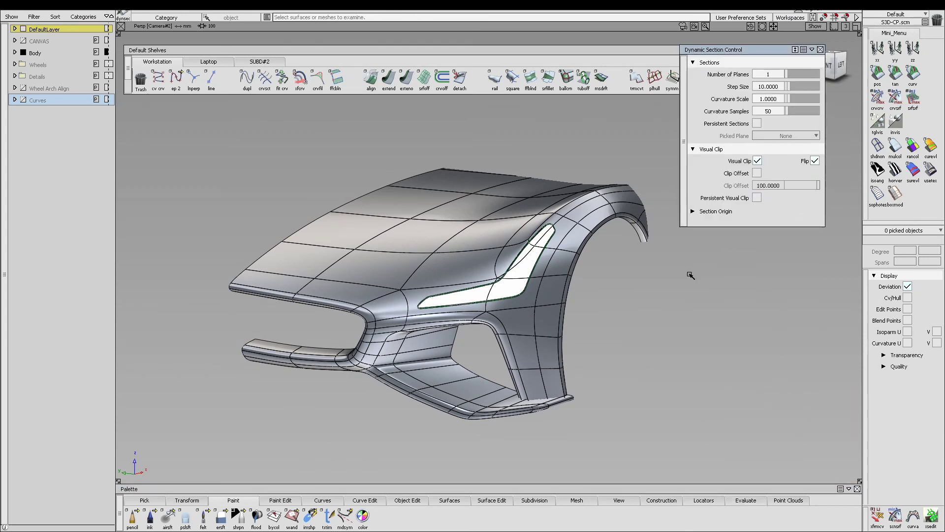
key(Escape)
key(ctrl+d)
alt+shift+drag(616, 238, 684, 304)
key(Escape)
alt+shift+right_drag(684, 305, 605, 323)
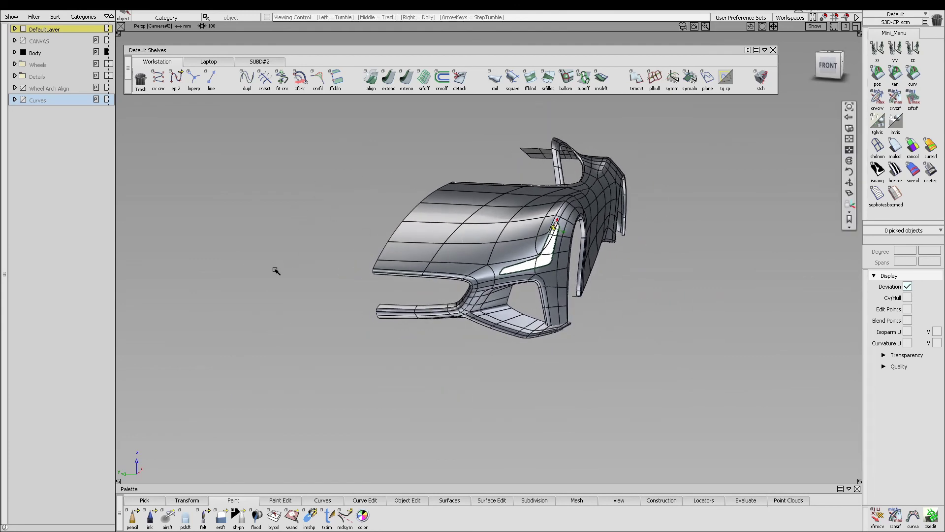
alt+shift+drag(275, 267, 239, 284)
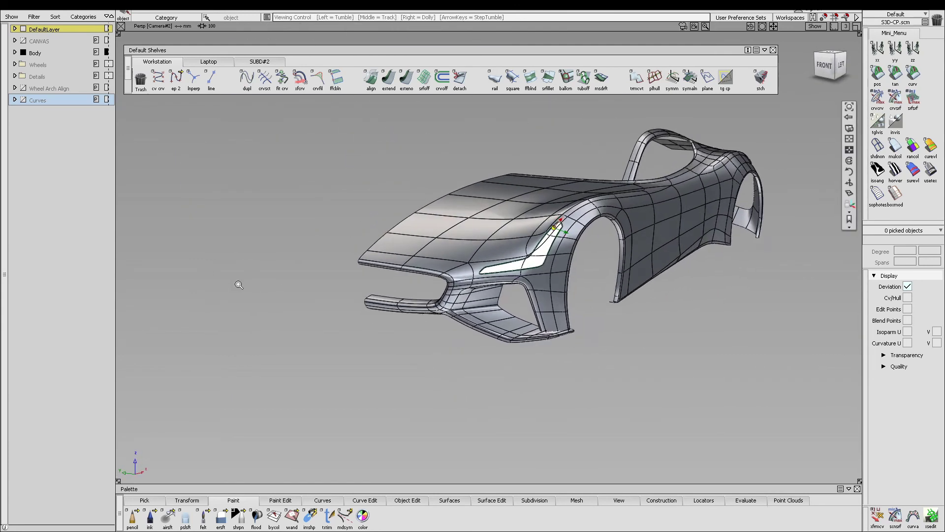